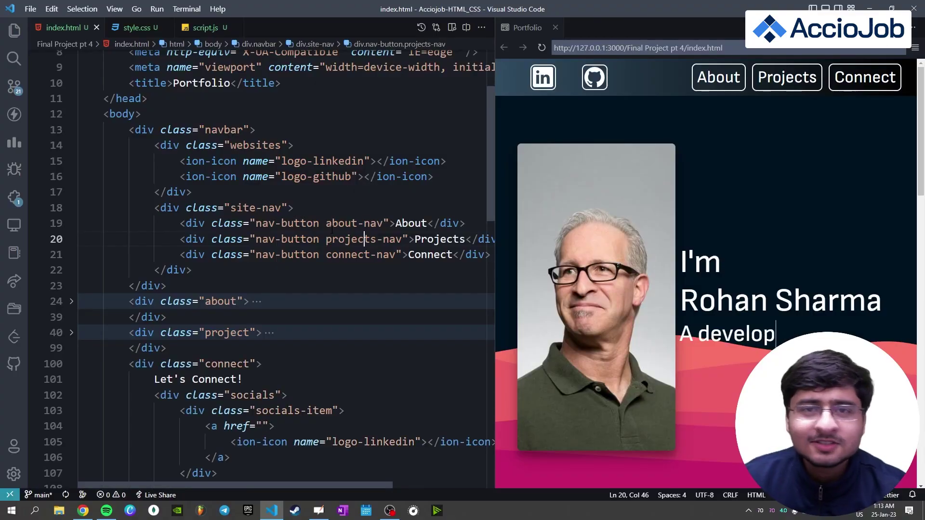
Step: Search Google for 'netlify' in Chrome and open the official Netlify website
{"action": "key", "text": "alt+Tab"}
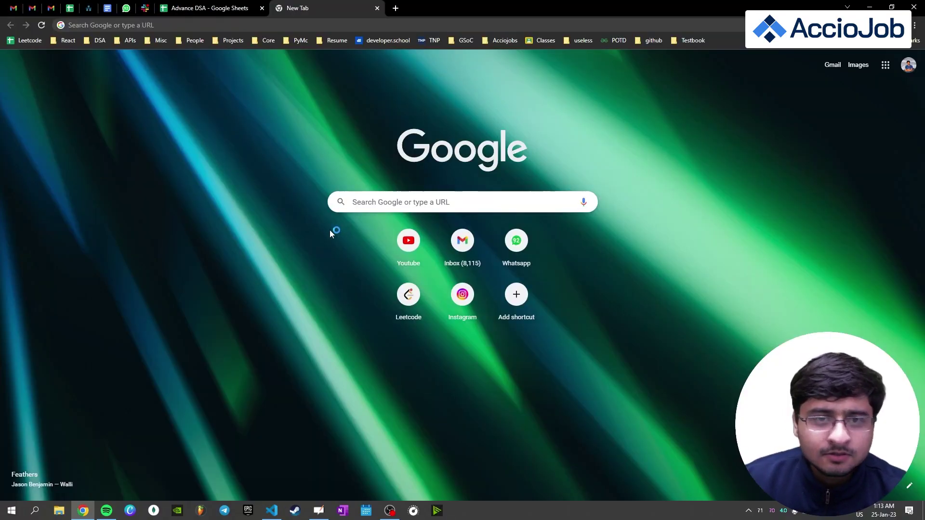
{"action": "left_click", "coordinate": [357, 28]}
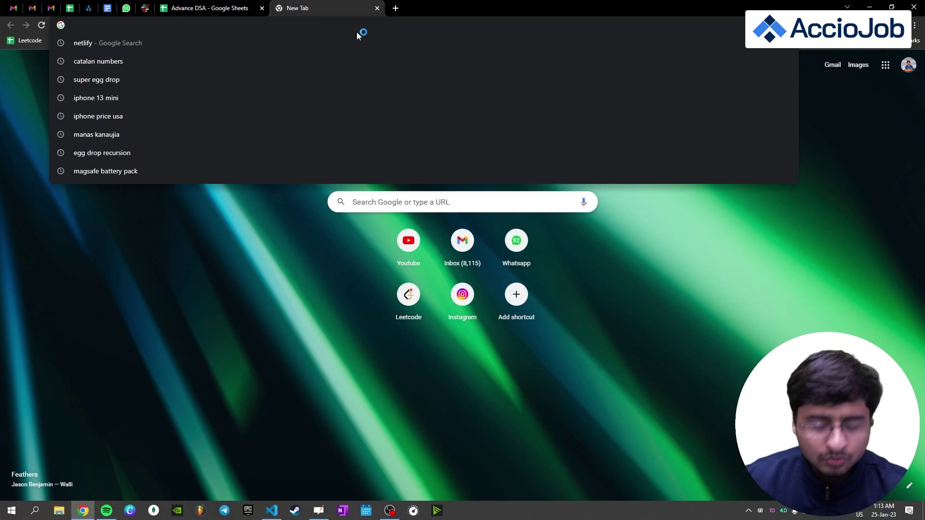
{"action": "type", "text": "NET"}
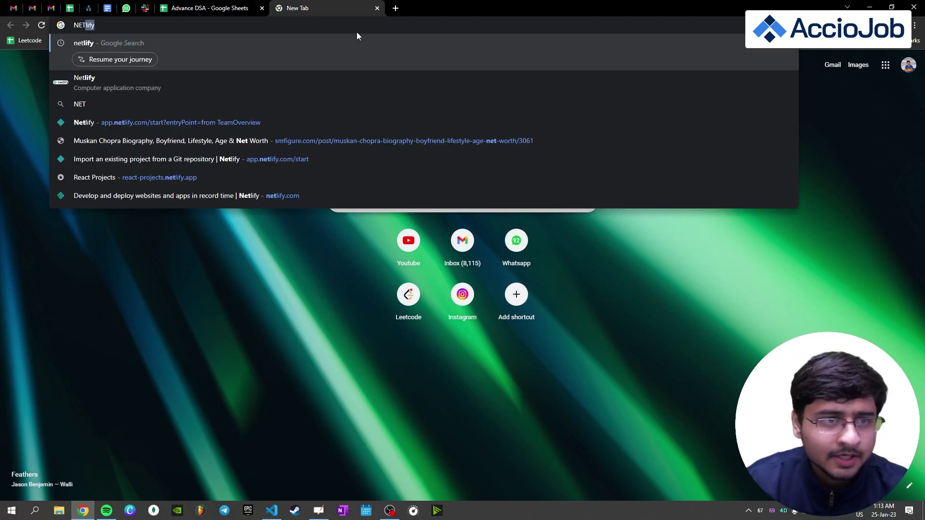
{"action": "type", "text": "LIFY"}
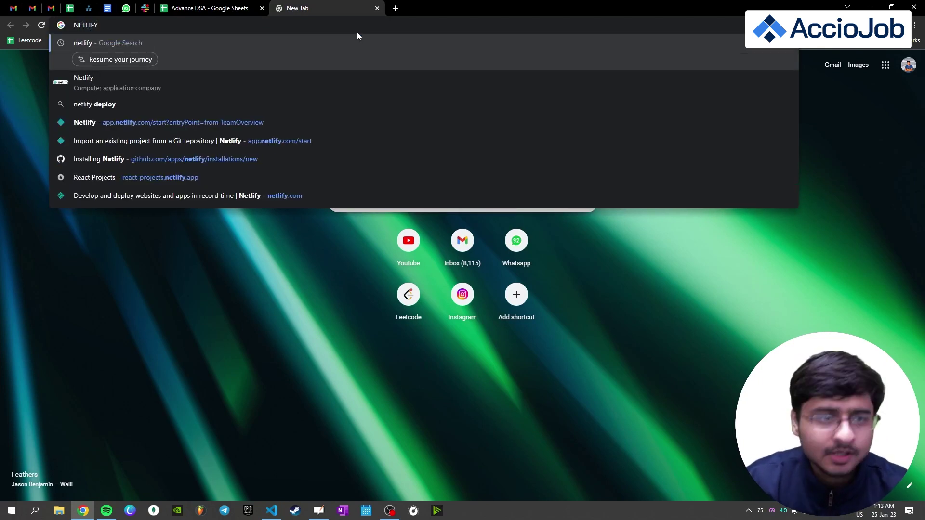
{"action": "key", "text": "Return"}
{"action": "key", "text": "slash"}
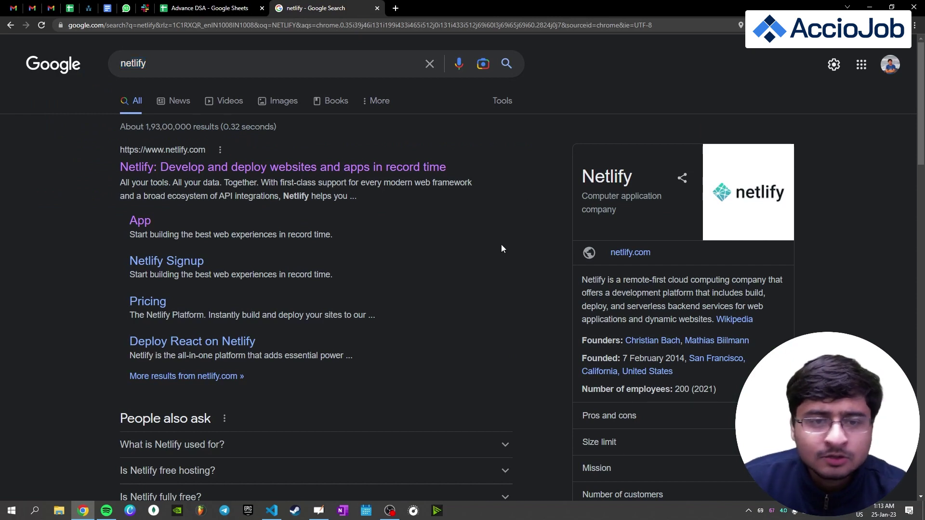
{"action": "left_click", "coordinate": [373, 172]}
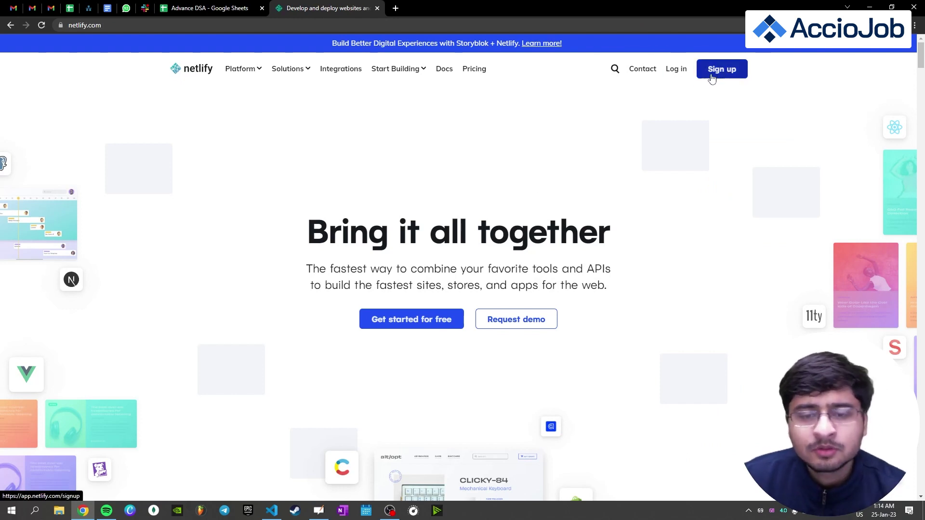
Step: Log in to Netlify, preview the Import an existing project page, then return to the team overview
{"action": "left_click", "coordinate": [676, 69]}
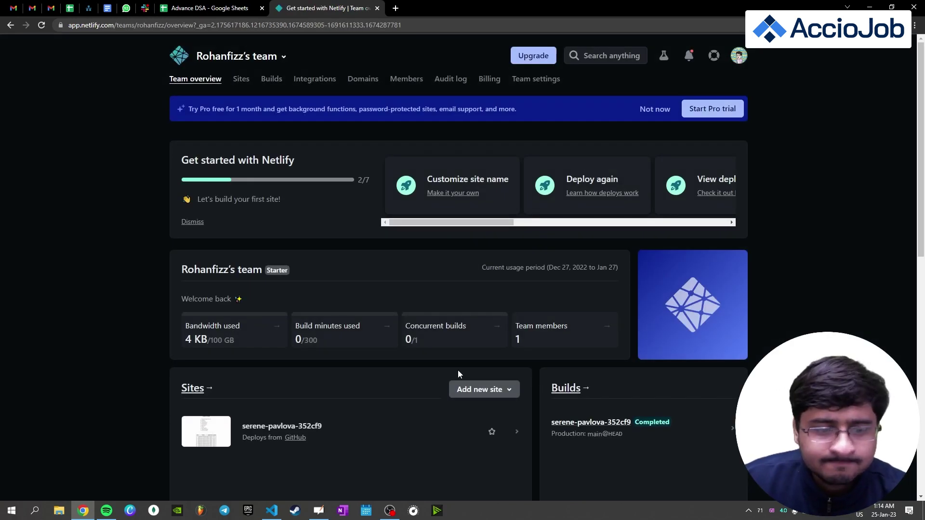
{"action": "scroll", "coordinate": [457, 370], "scroll_direction": "down", "scroll_amount": 1}
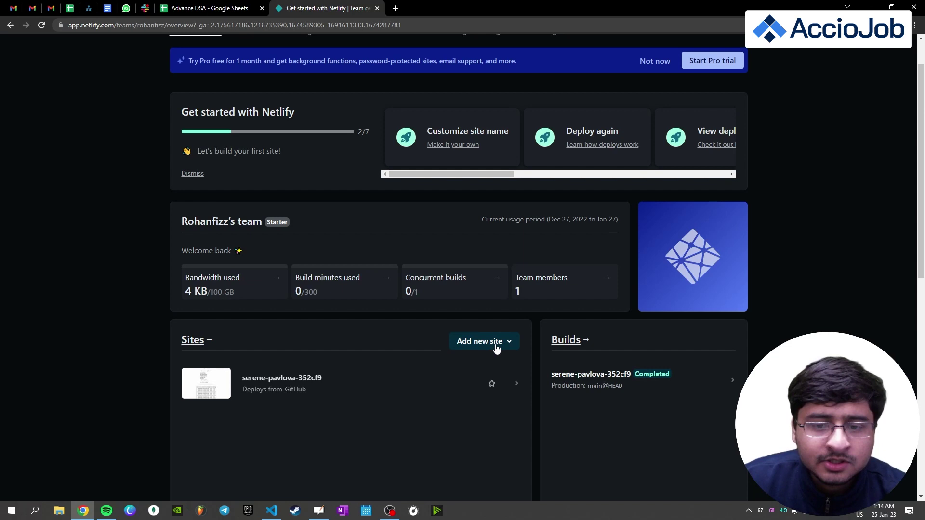
{"action": "left_click", "coordinate": [497, 347]}
{"action": "left_click", "coordinate": [547, 364]}
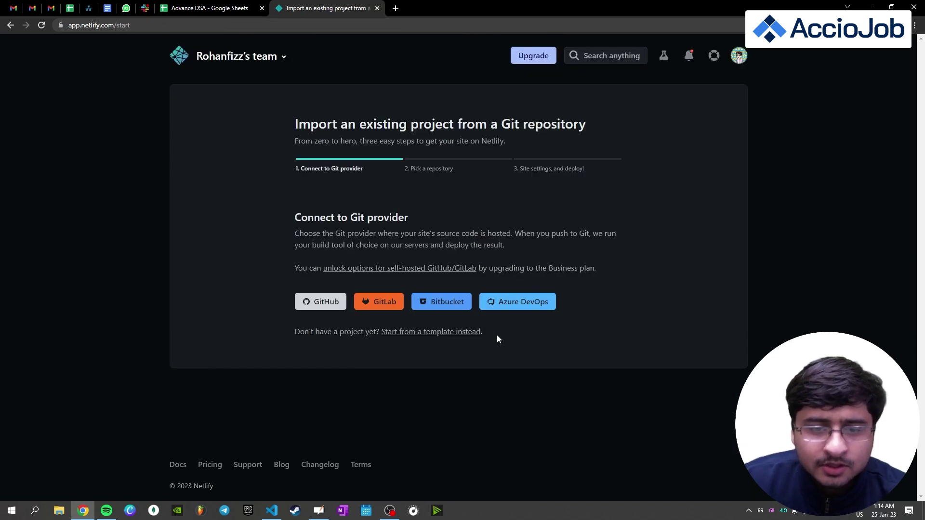
{"action": "left_click", "coordinate": [10, 25]}
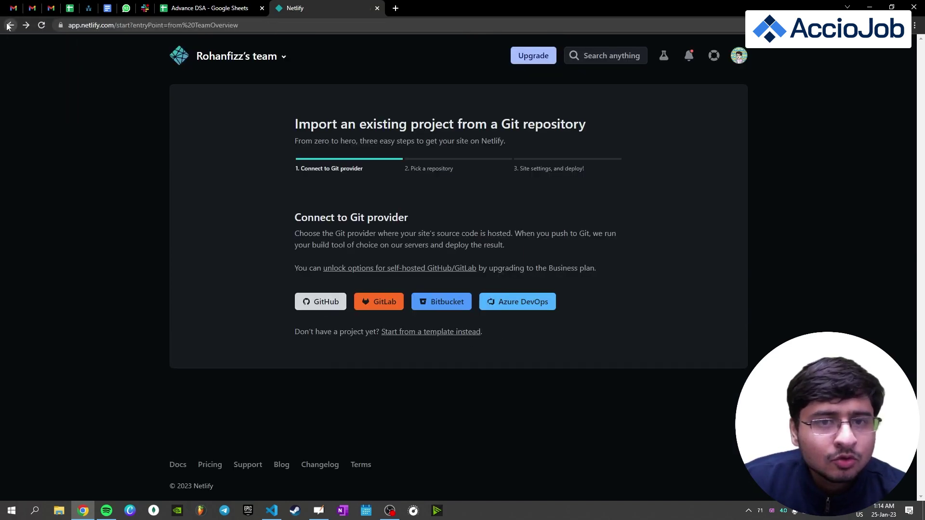
{"action": "left_click", "coordinate": [11, 26]}
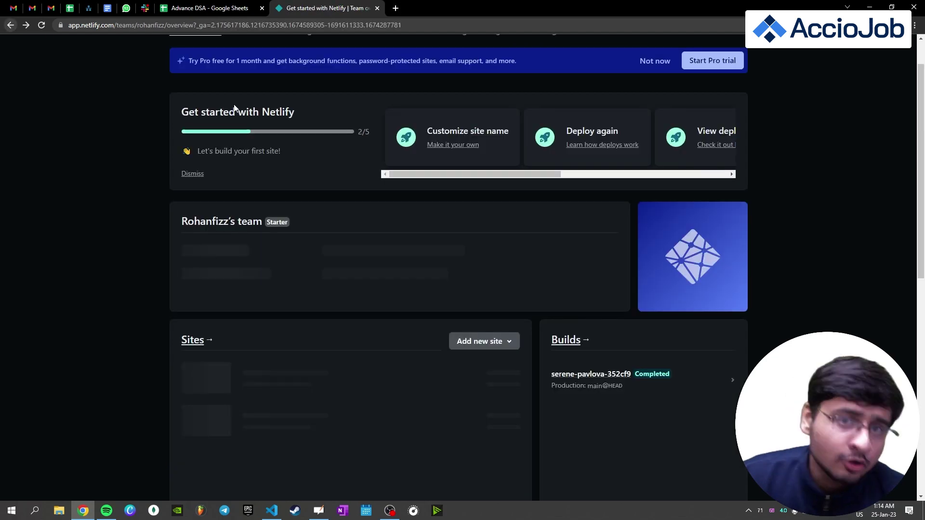
Step: Reveal the Final Project pt 4 folder in File Explorer from the VS Code Explorer sidebar
{"action": "left_click", "coordinate": [272, 511]}
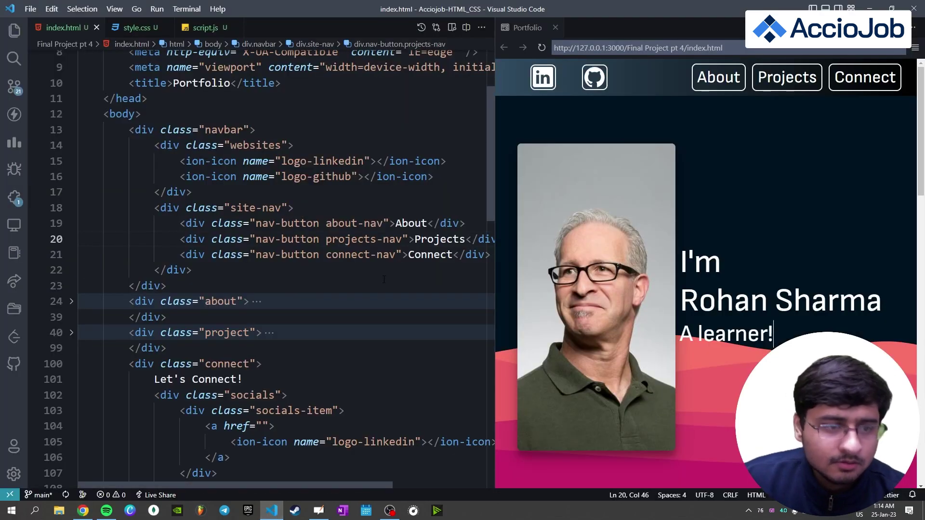
{"action": "left_click", "coordinate": [173, 286]}
{"action": "left_click", "coordinate": [14, 29]}
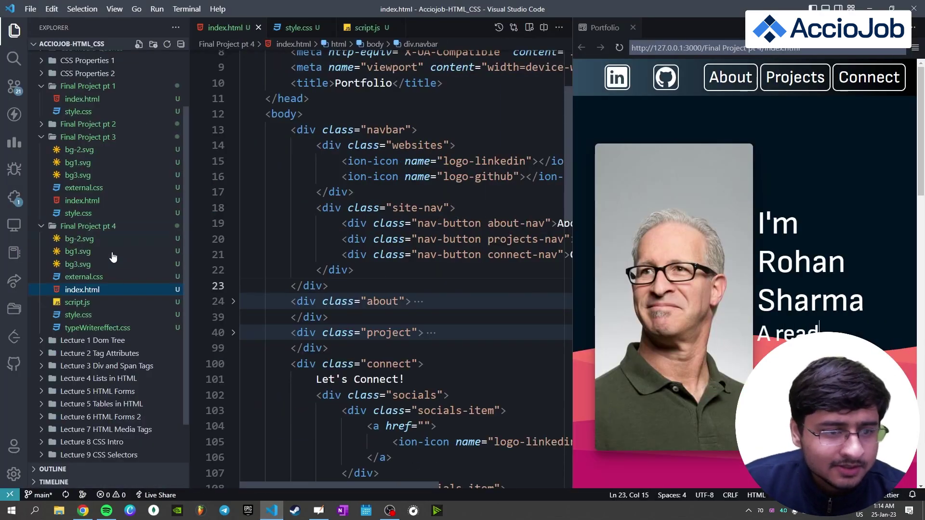
{"action": "left_click", "coordinate": [120, 228]}
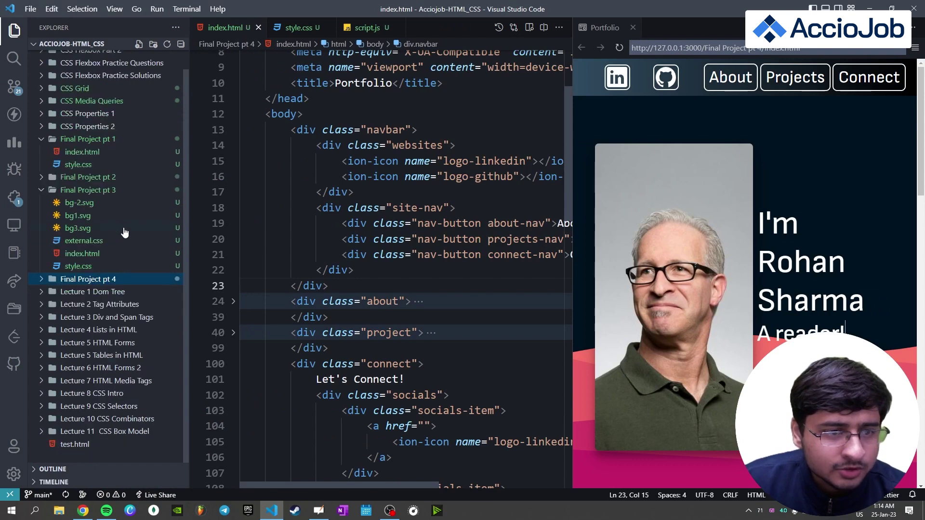
{"action": "right_click", "coordinate": [114, 283]}
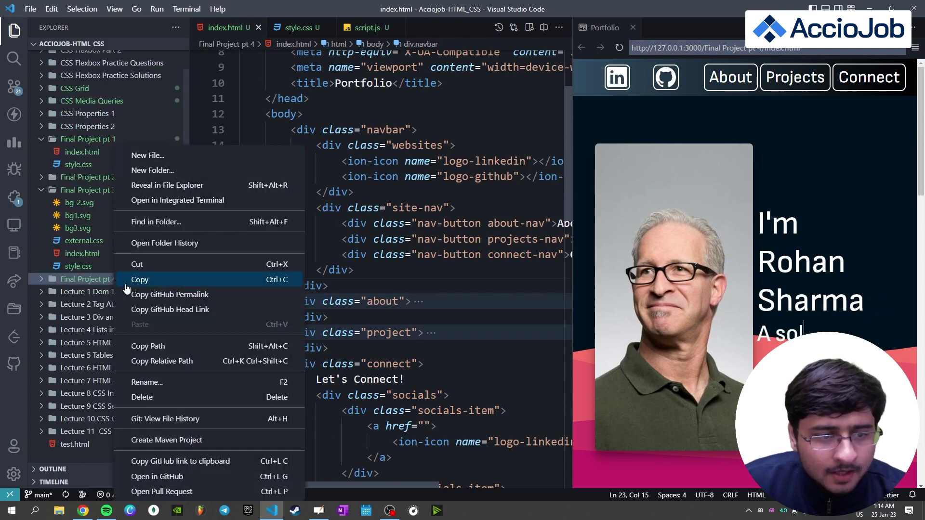
{"action": "left_click", "coordinate": [168, 186]}
Step: Copy the Final Project pt 4 folder and paste the copy into the Acciojob folder
{"action": "right_click", "coordinate": [209, 185]}
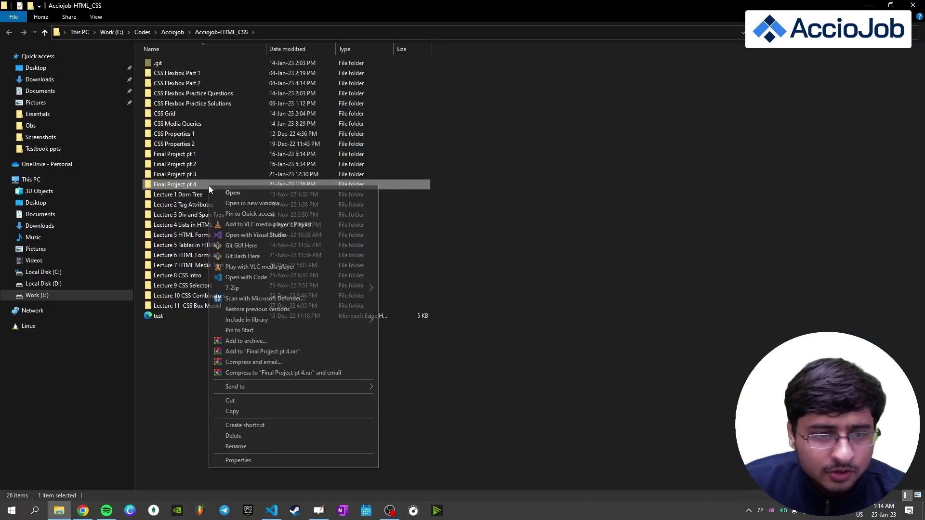
{"action": "left_click", "coordinate": [243, 411]}
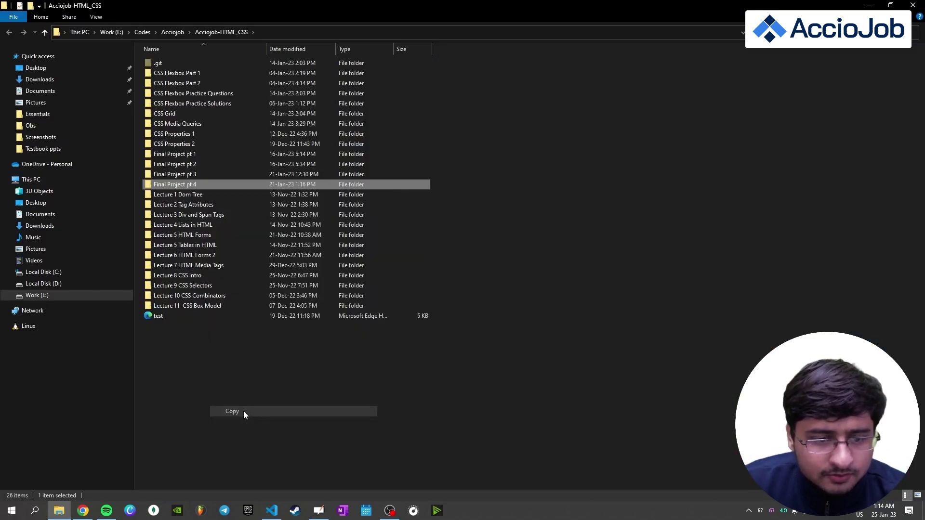
{"action": "left_click", "coordinate": [172, 32]}
{"action": "left_click", "coordinate": [240, 226]}
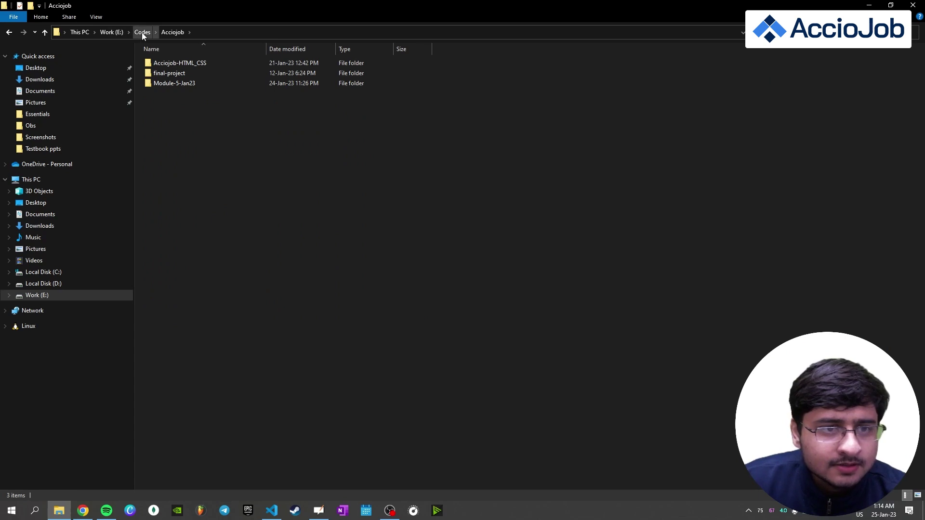
{"action": "right_click", "coordinate": [211, 190]}
{"action": "mouse_move", "coordinate": [233, 320]}
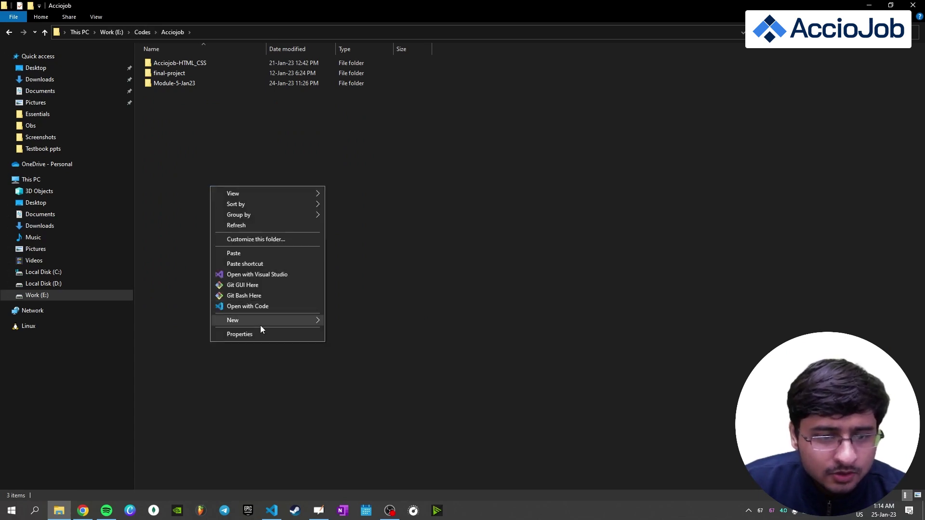
{"action": "right_click", "coordinate": [388, 187]}
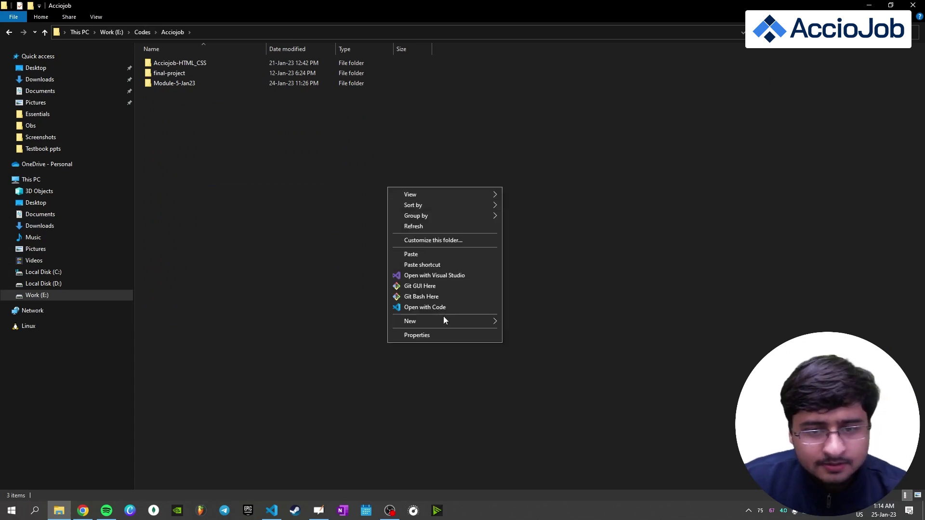
{"action": "left_click", "coordinate": [430, 256]}
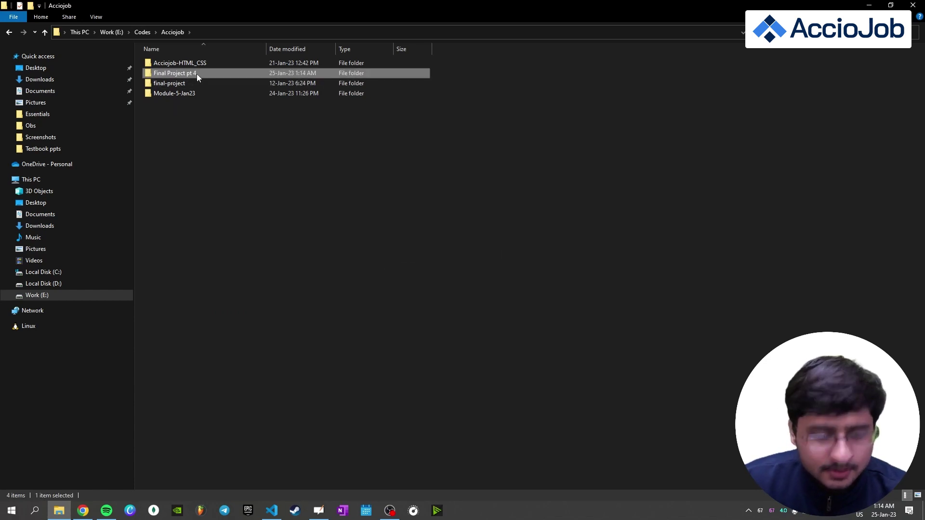
Step: Rename the pasted folder to HTML-Portfolio, correcting the capitalisation from HTML-PortFolio
{"action": "left_click", "coordinate": [197, 73]}
{"action": "type", "text": "HTML"}
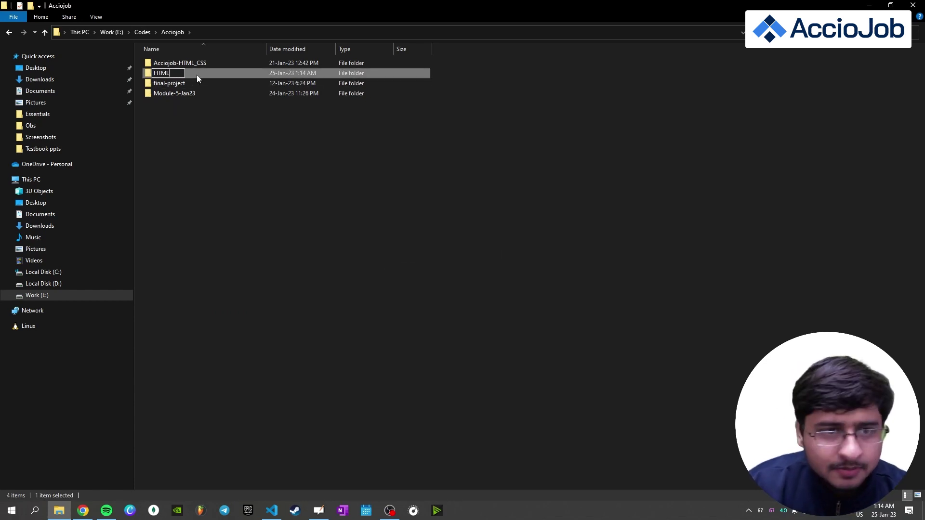
{"action": "type", "text": "-Project"}
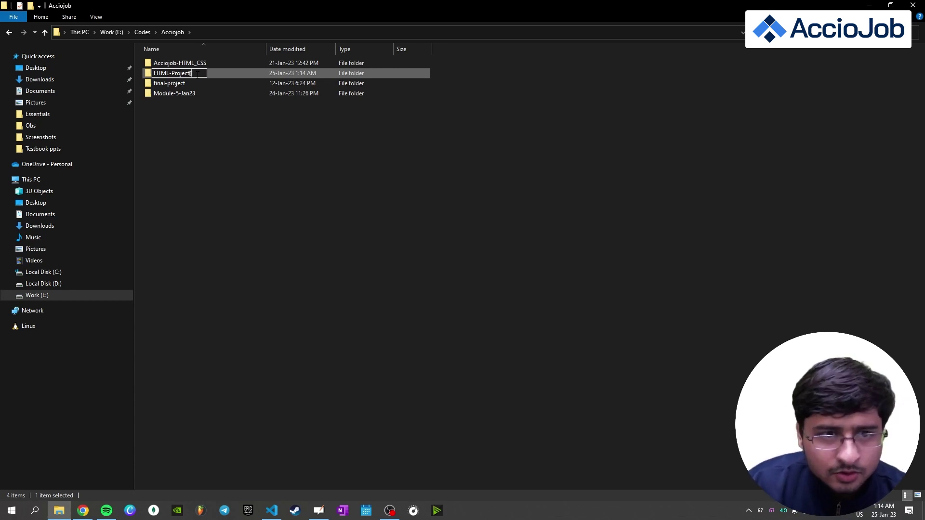
{"action": "key", "text": "BackSpace"}
{"action": "key", "text": "BackSpace"}
{"action": "key", "text": "BackSpace"}
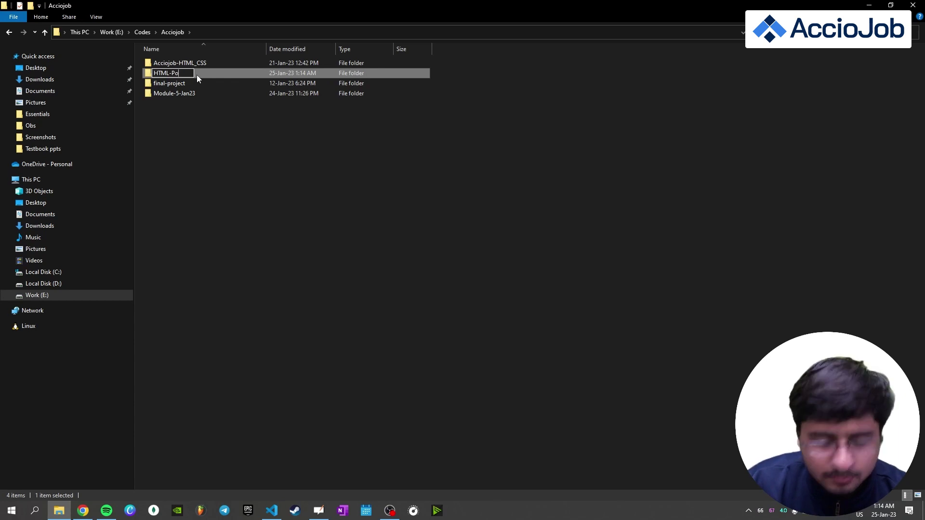
{"action": "type", "text": "ortFolio"}
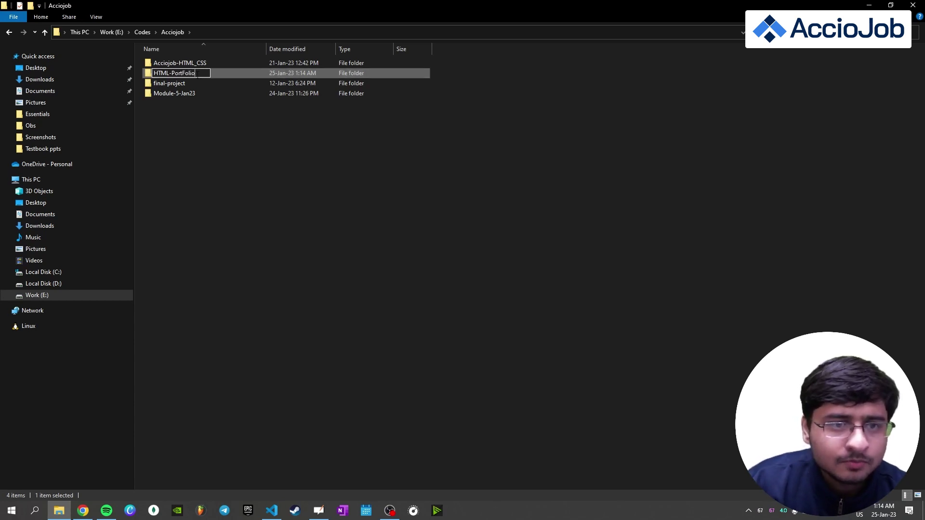
{"action": "key", "text": "Return"}
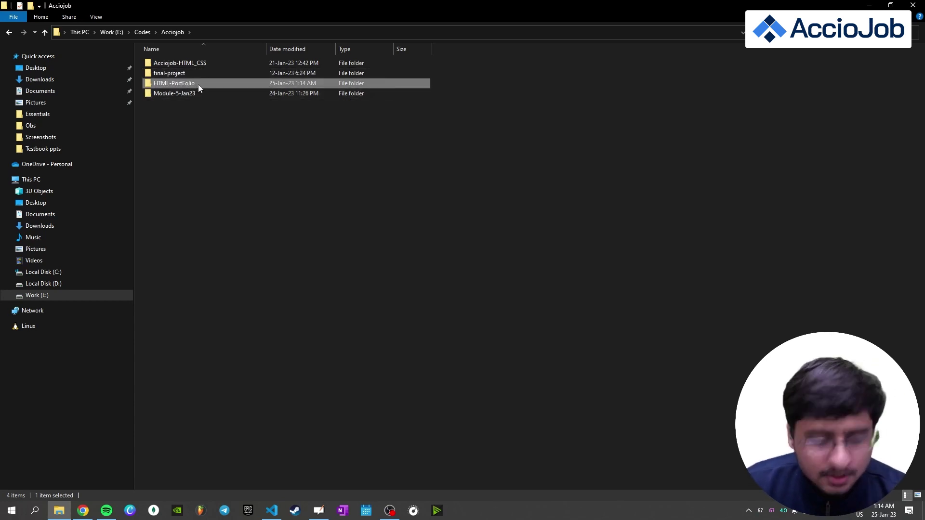
{"action": "left_click", "coordinate": [317, 194]}
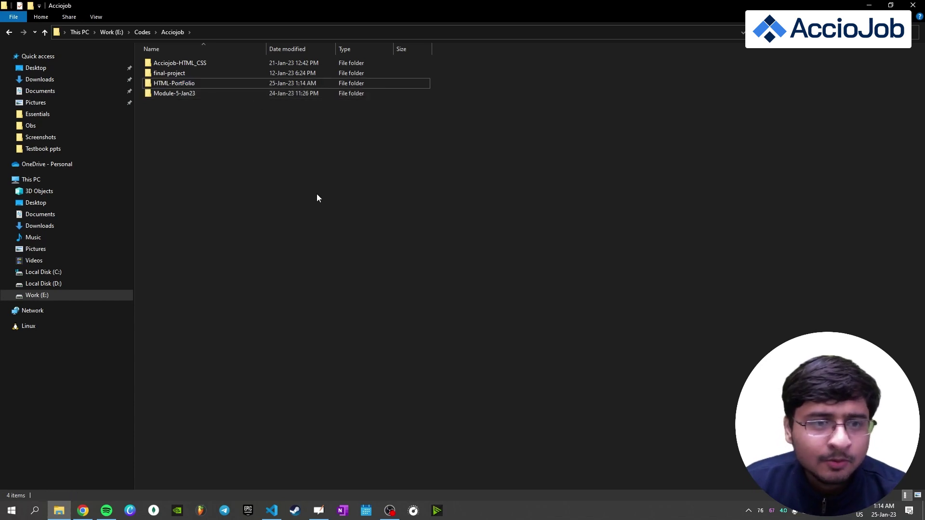
{"action": "left_click", "coordinate": [191, 85]}
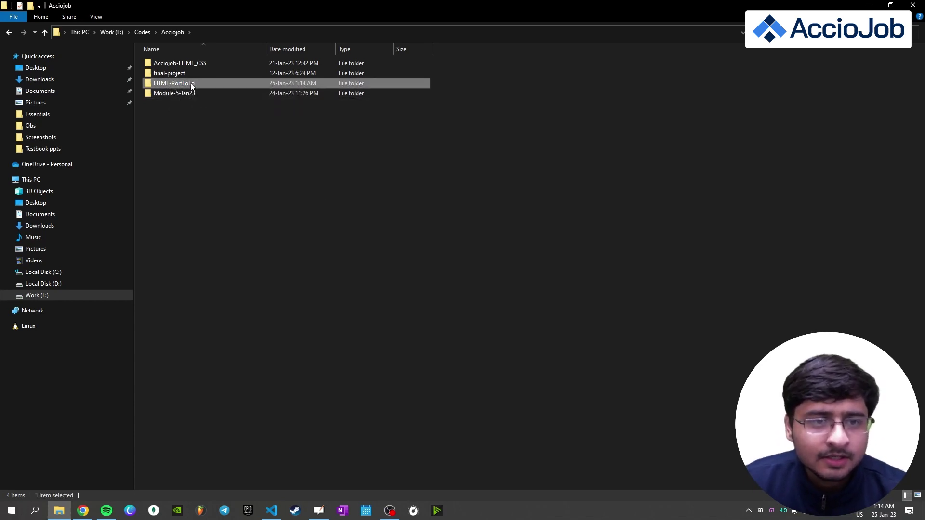
{"action": "key", "text": "F2"}
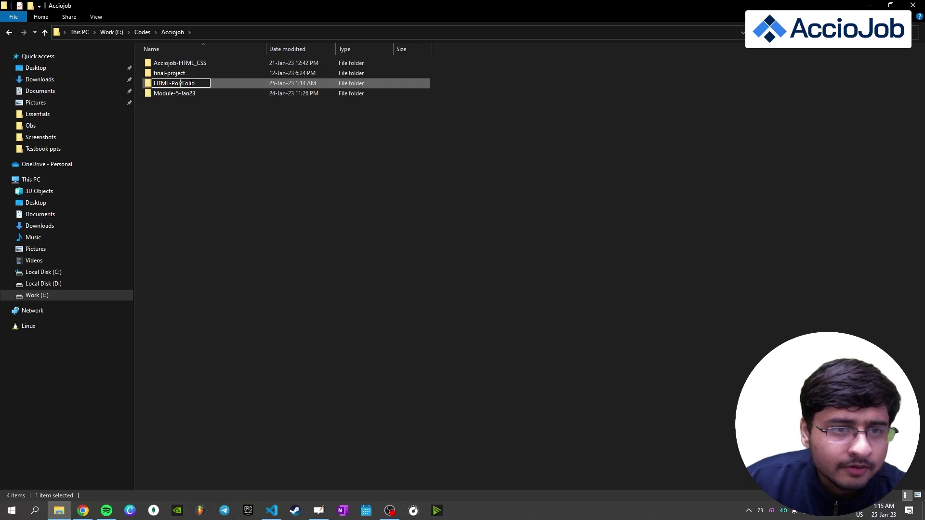
{"action": "type", "text": "f"}
{"action": "key", "text": "Return"}
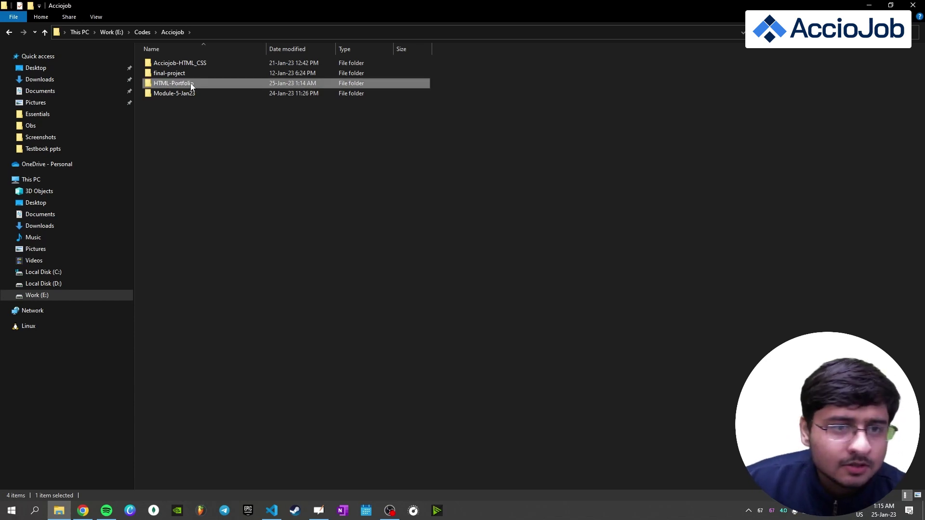
Step: Bring up the context menu for the HTML-Portfolio folder in the Acciojob window
{"action": "left_click", "coordinate": [271, 511]}
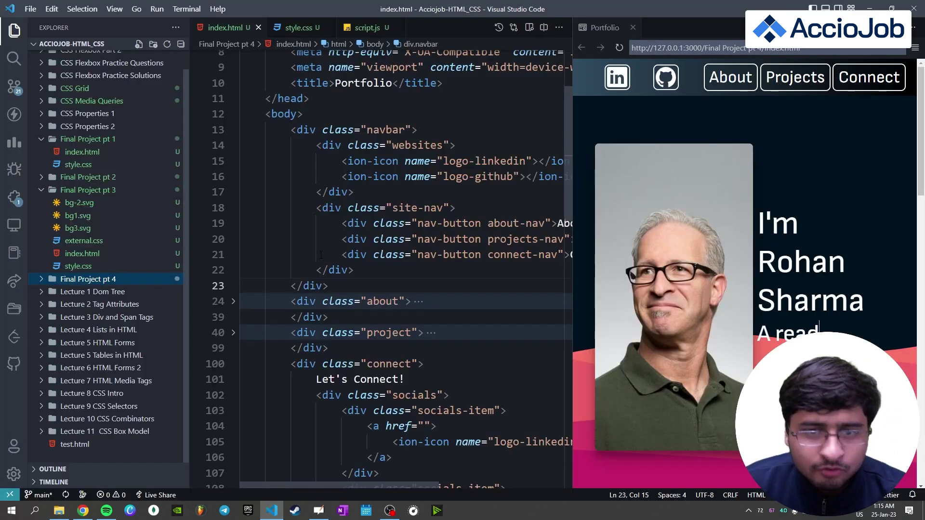
{"action": "key", "text": "alt+Tab"}
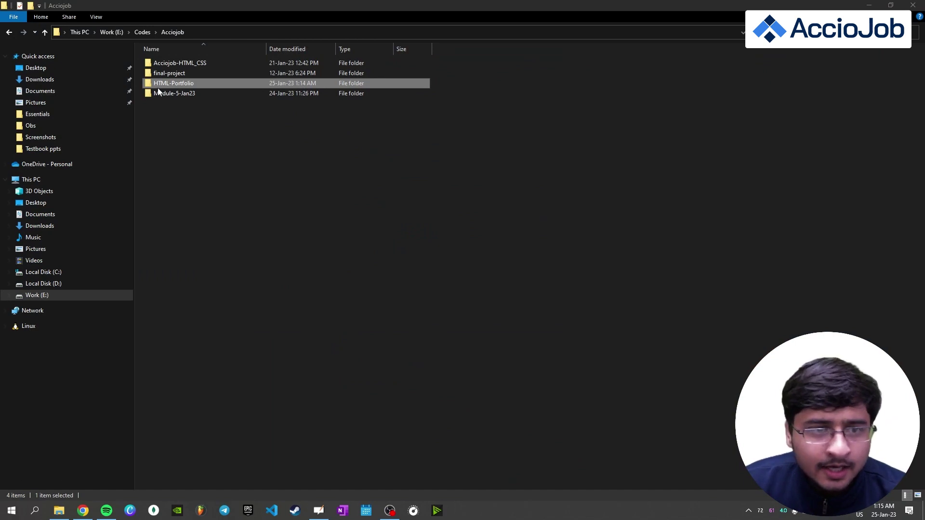
{"action": "right_click", "coordinate": [161, 86]}
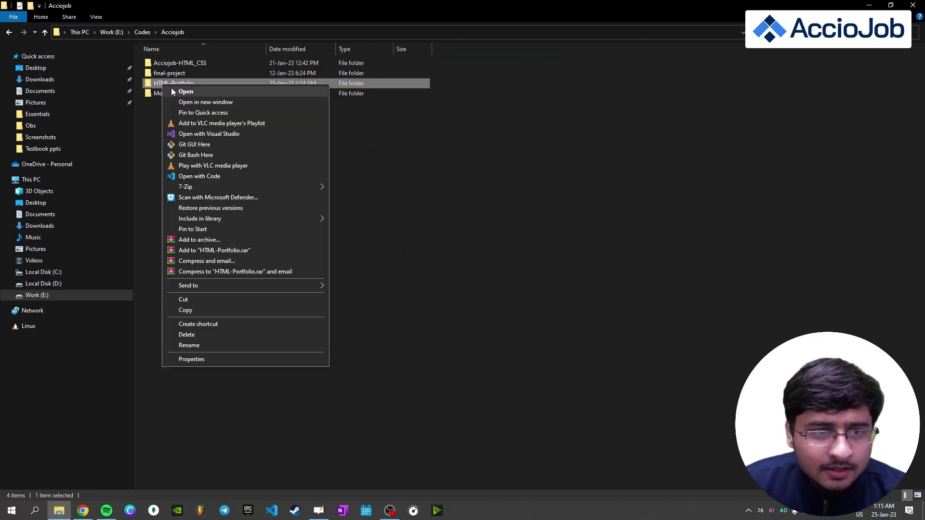
Step: Open the trusted HTML-Portfolio folder with index.html beside a resized live preview
{"action": "left_click", "coordinate": [212, 179]}
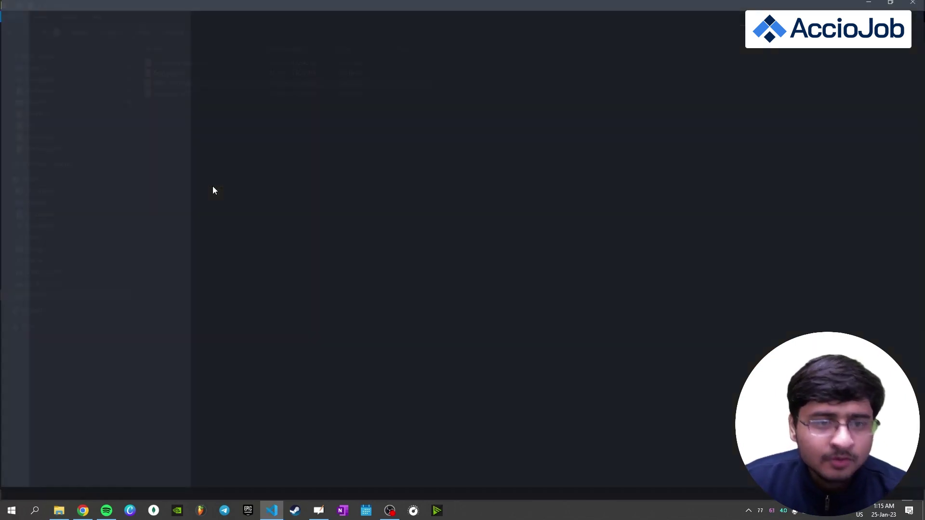
{"action": "left_click", "coordinate": [381, 331]}
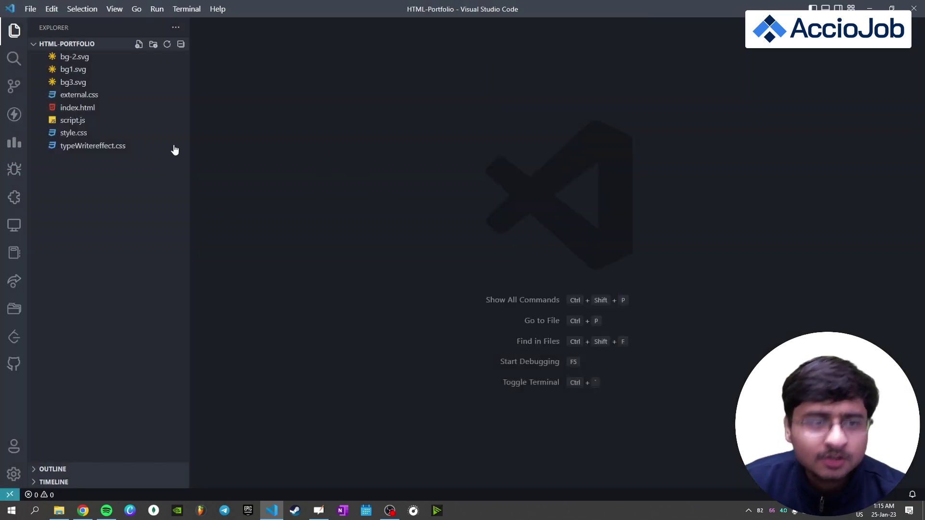
{"action": "left_click", "coordinate": [77, 108]}
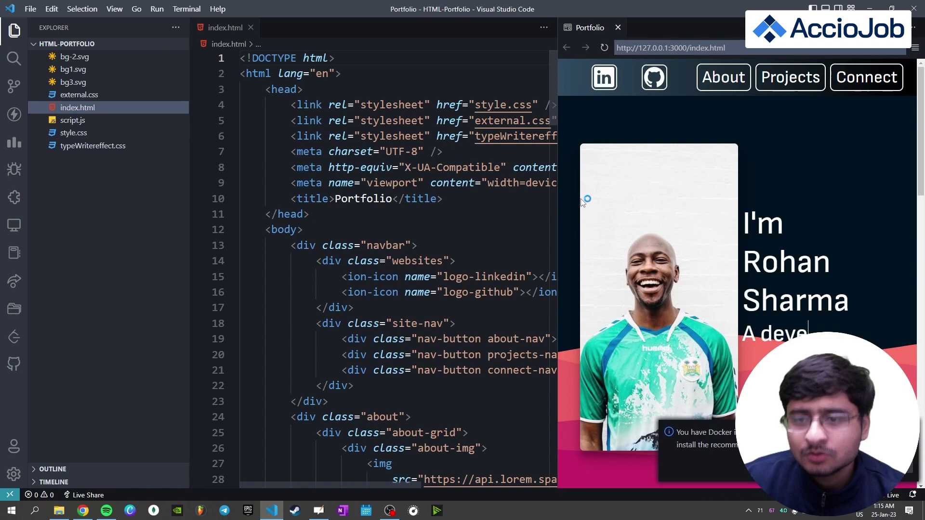
{"action": "left_click_drag", "start_coordinate": [557, 212], "coordinate": [346, 217]}
{"action": "scroll", "coordinate": [653, 258], "scroll_direction": "down", "scroll_amount": 10}
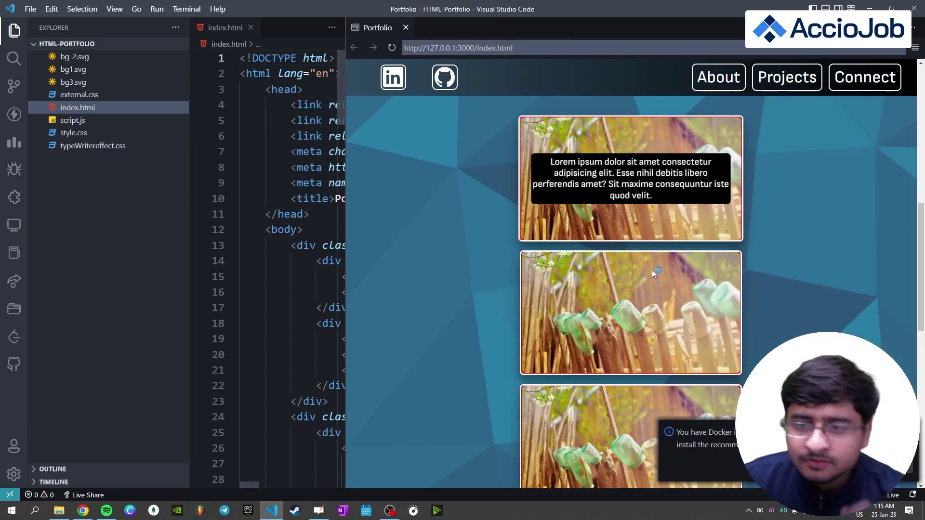
{"action": "scroll", "coordinate": [653, 269], "scroll_direction": "down", "scroll_amount": 3}
{"action": "scroll", "coordinate": [652, 270], "scroll_direction": "up", "scroll_amount": 10}
{"action": "scroll", "coordinate": [651, 260], "scroll_direction": "up", "scroll_amount": 3}
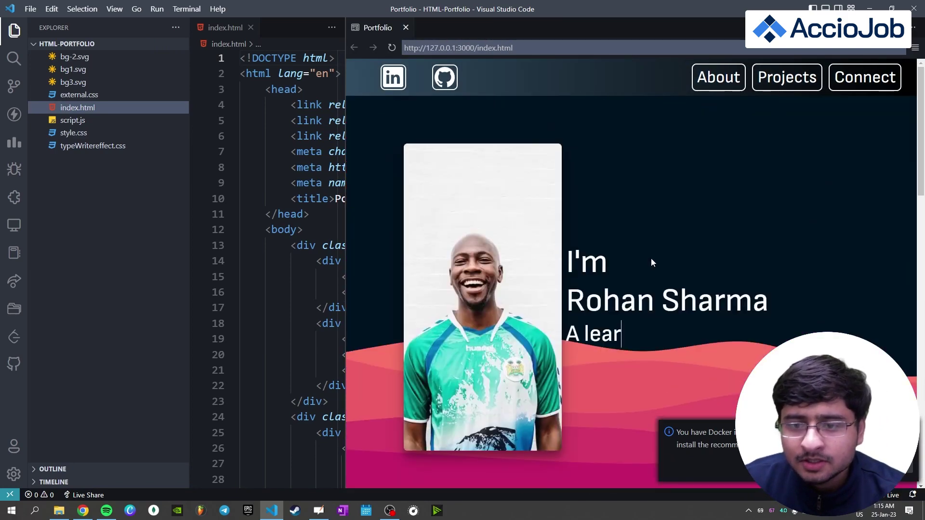
{"action": "scroll", "coordinate": [652, 259], "scroll_direction": "down", "scroll_amount": 5}
{"action": "scroll", "coordinate": [651, 259], "scroll_direction": "down", "scroll_amount": 5}
{"action": "scroll", "coordinate": [652, 258], "scroll_direction": "up", "scroll_amount": 3}
{"action": "scroll", "coordinate": [648, 270], "scroll_direction": "up", "scroll_amount": 8}
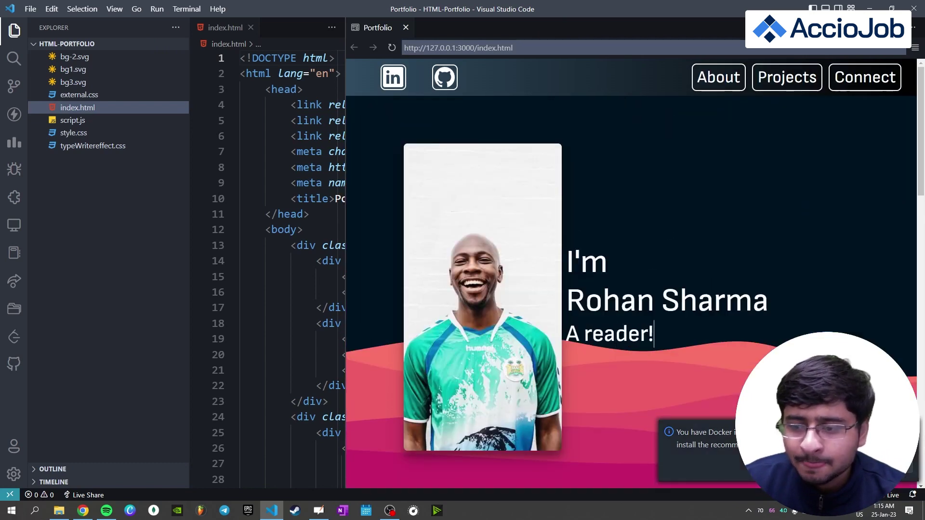
{"action": "left_click_drag", "start_coordinate": [346, 312], "coordinate": [601, 312]}
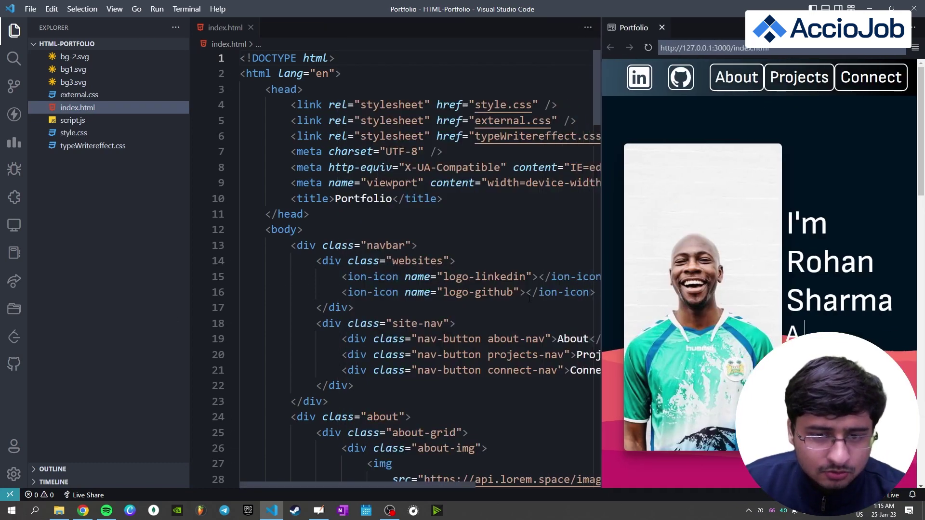
{"action": "left_click", "coordinate": [520, 292]}
{"action": "left_click_drag", "start_coordinate": [189, 246], "coordinate": [127, 243]}
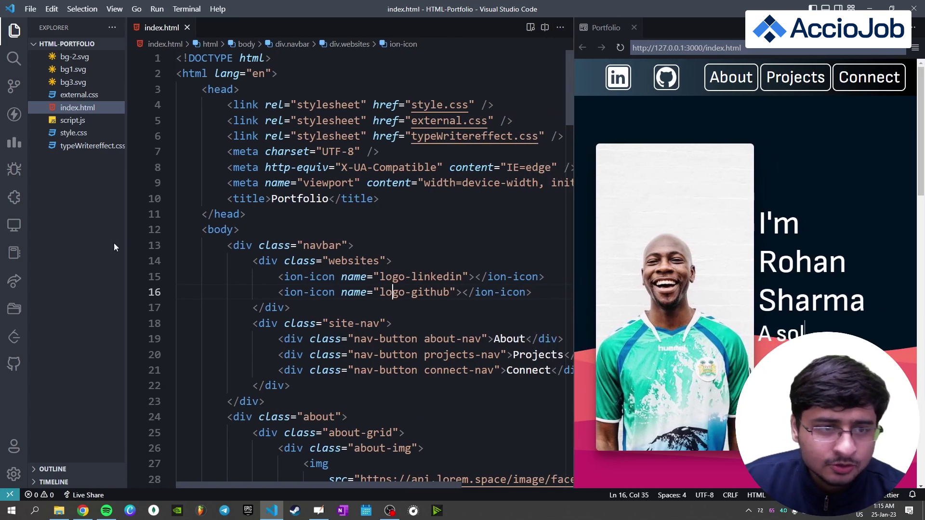
Step: Toggle the terminal with Ctrl+` and remove a stray backtick line after <body>
{"action": "left_click", "coordinate": [249, 214]}
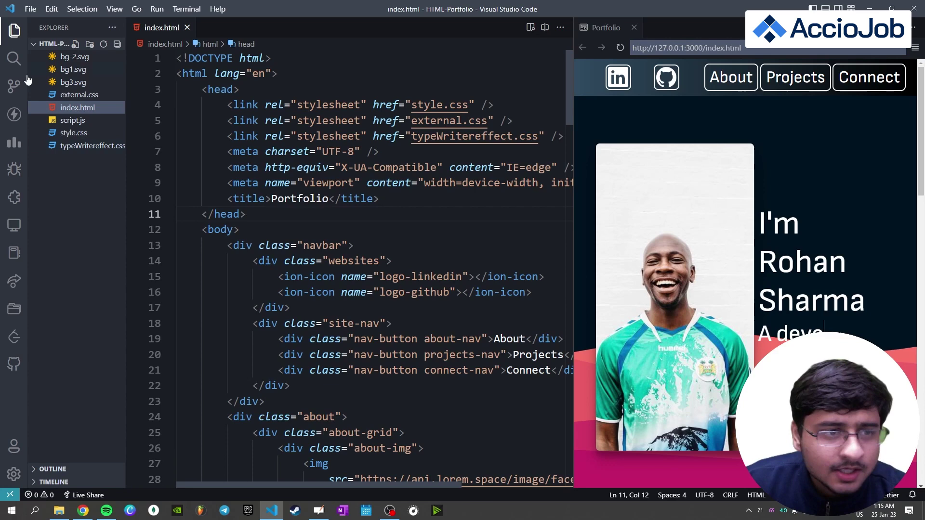
{"action": "left_click", "coordinate": [454, 292]}
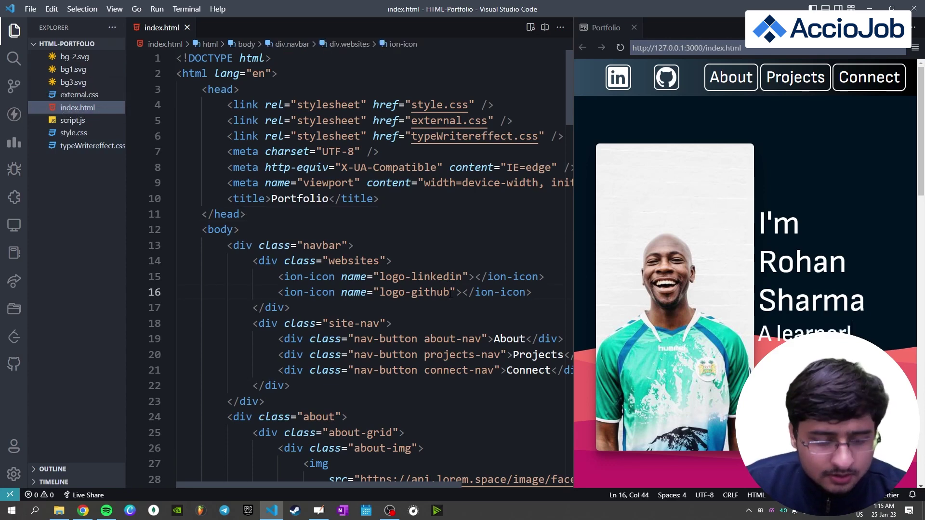
{"action": "key", "text": "alt+Tab"}
{"action": "key", "text": "alt+Tab"}
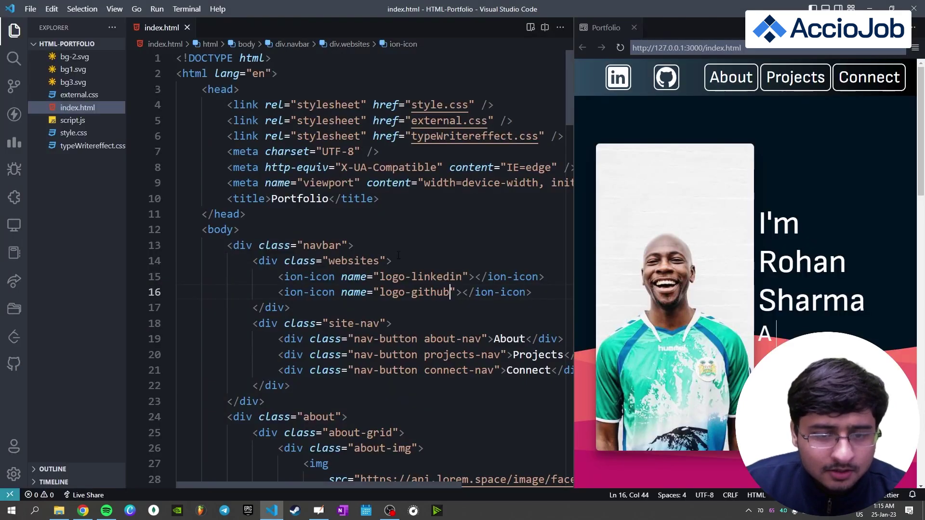
{"action": "left_click", "coordinate": [416, 231]}
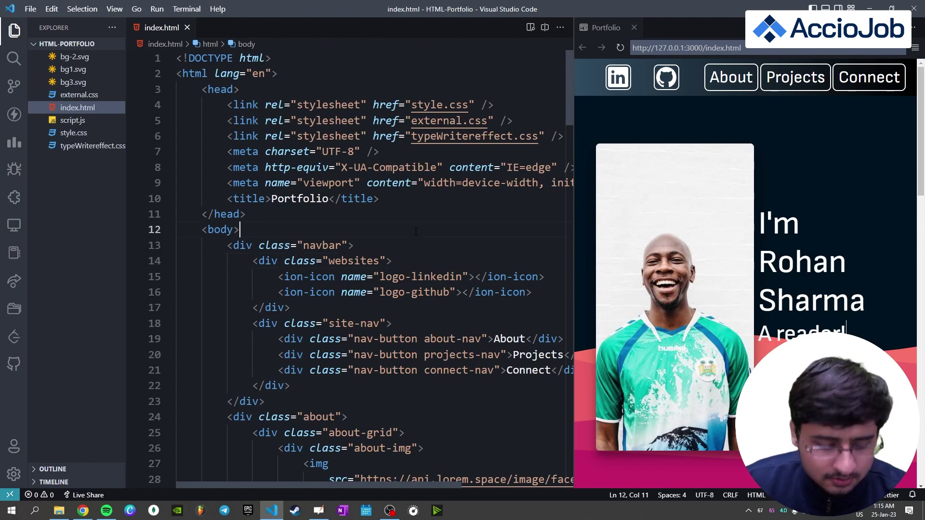
{"action": "key", "text": "ctrl+grave"}
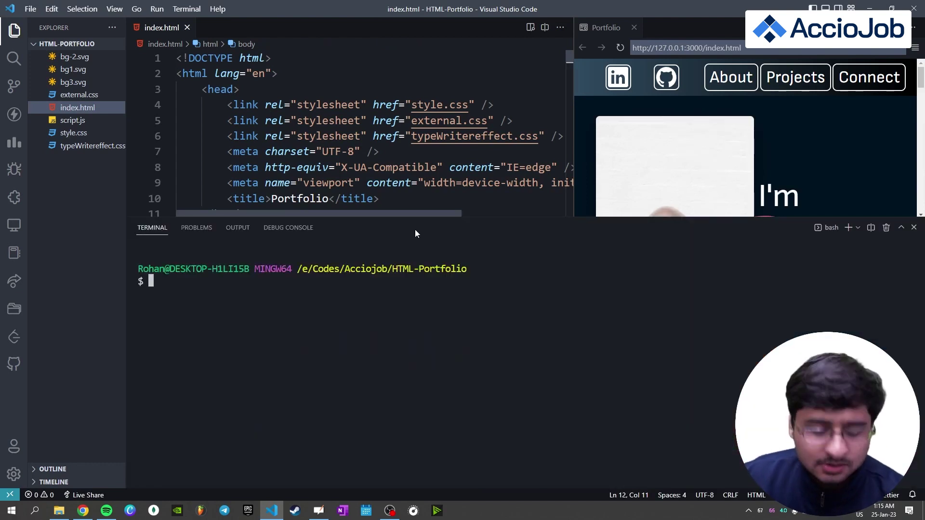
{"action": "key", "text": "ctrl+grave"}
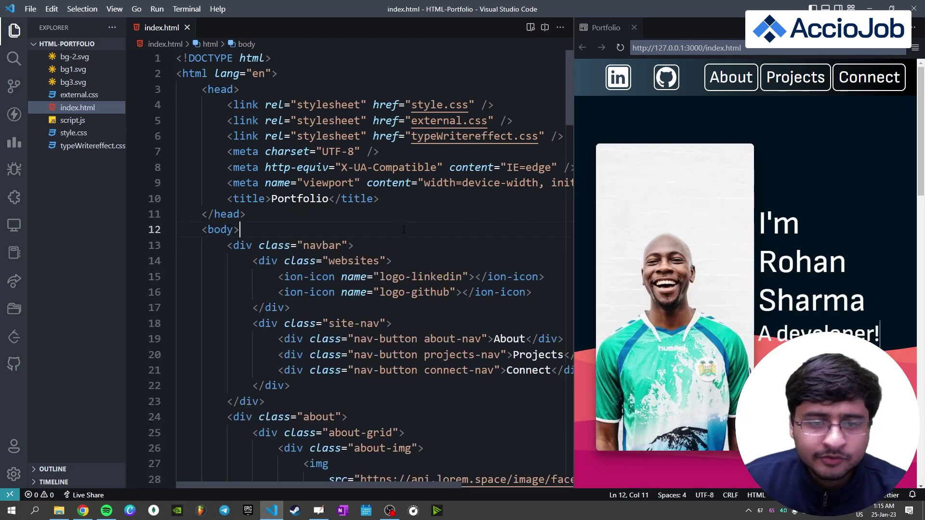
{"action": "key", "text": "Return"}
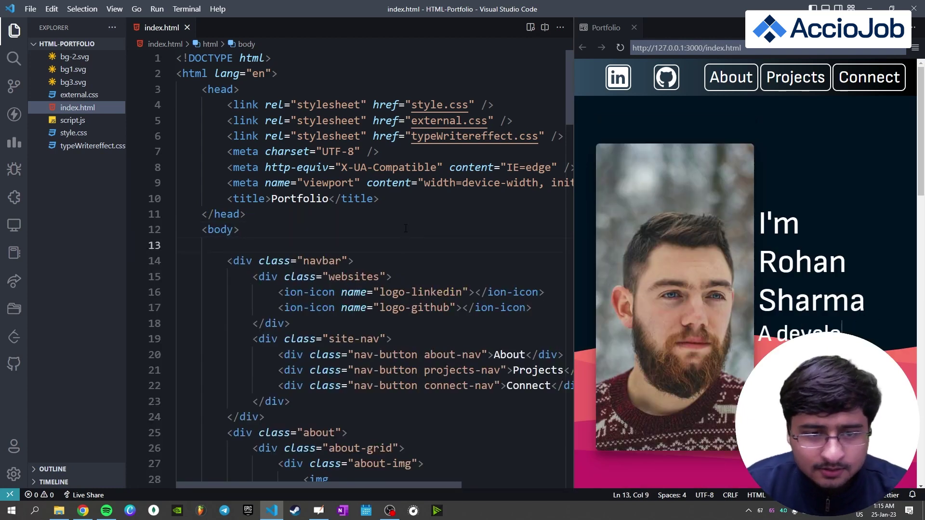
{"action": "type", "text": "`"}
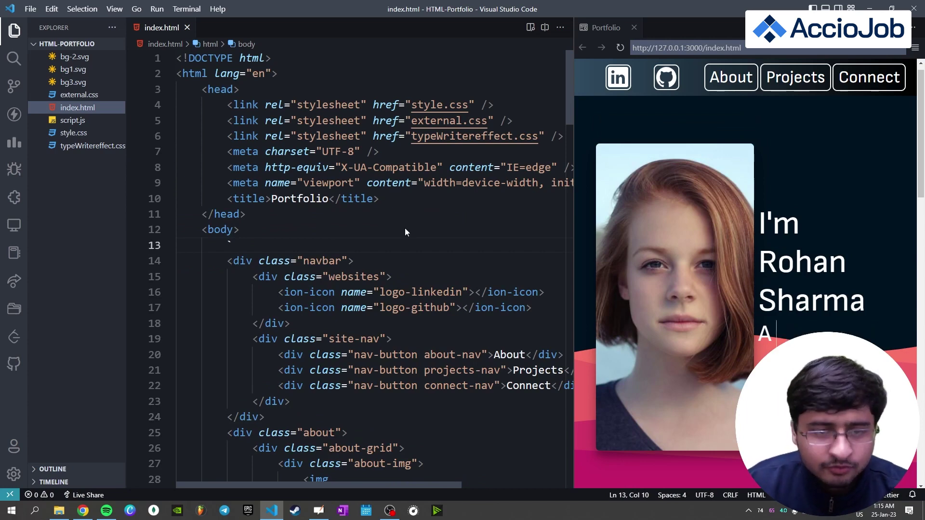
{"action": "type", "text": "111"}
{"action": "key", "text": "BackSpace"}
{"action": "key", "text": "BackSpace"}
{"action": "key", "text": "BackSpace"}
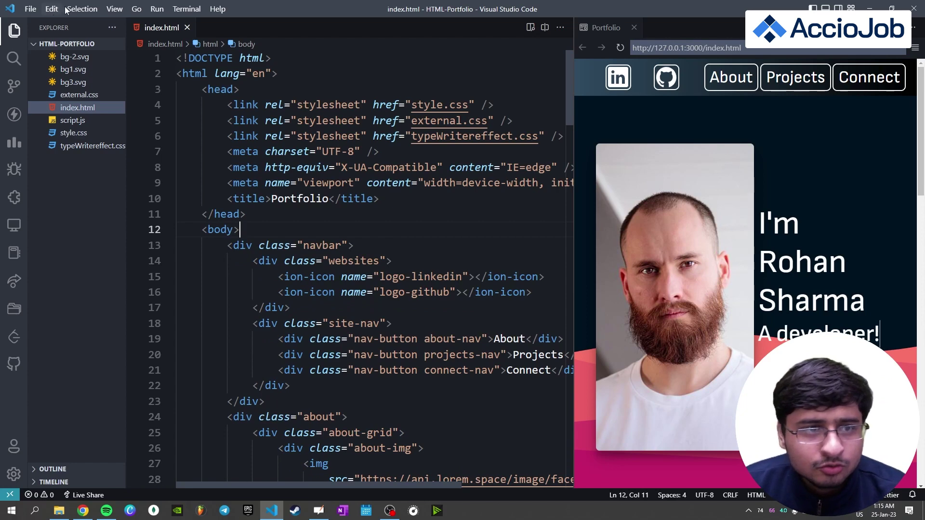
{"action": "left_click", "coordinate": [116, 8]}
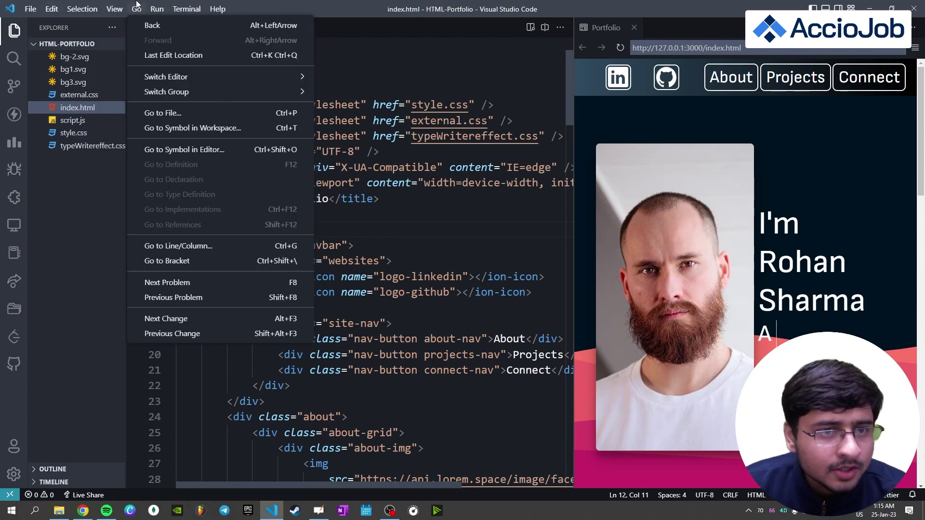
{"action": "mouse_move", "coordinate": [186, 8]}
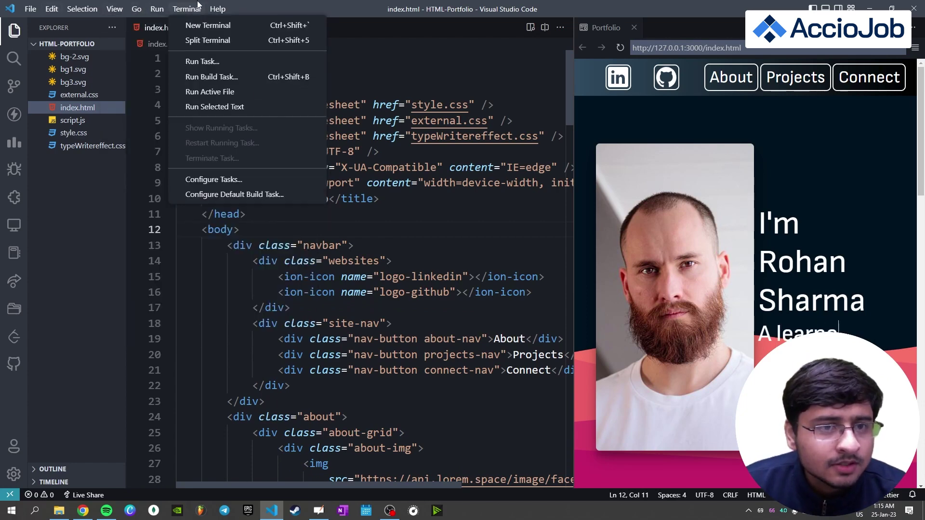
Step: In a new terminal, run git init, git add . and git commit -m "first-commit"
{"action": "left_click", "coordinate": [207, 26]}
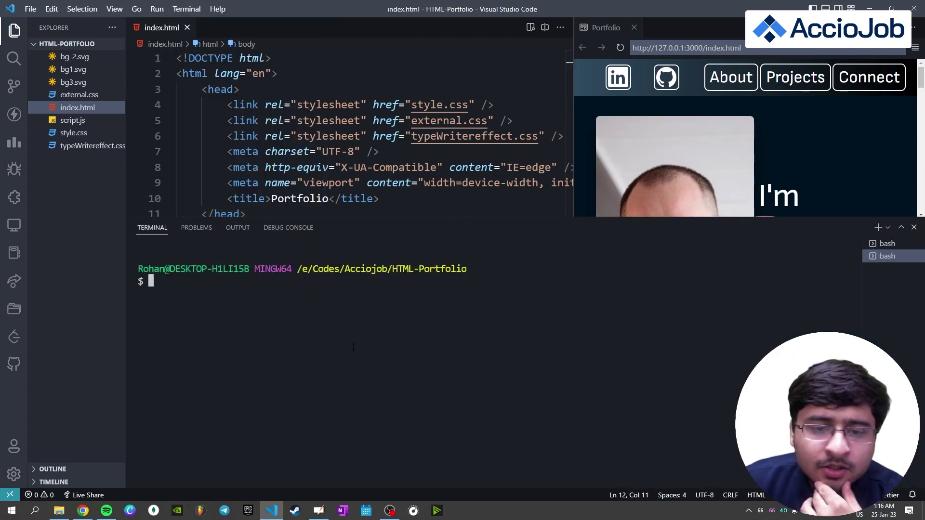
{"action": "left_click_drag", "start_coordinate": [297, 268], "coordinate": [445, 269]}
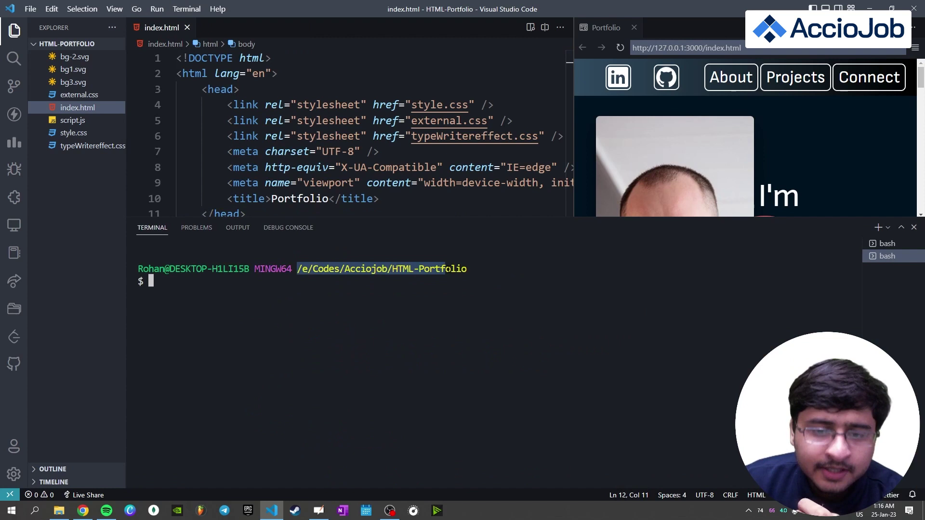
{"action": "left_click", "coordinate": [436, 297]}
{"action": "type", "text": "git init"}
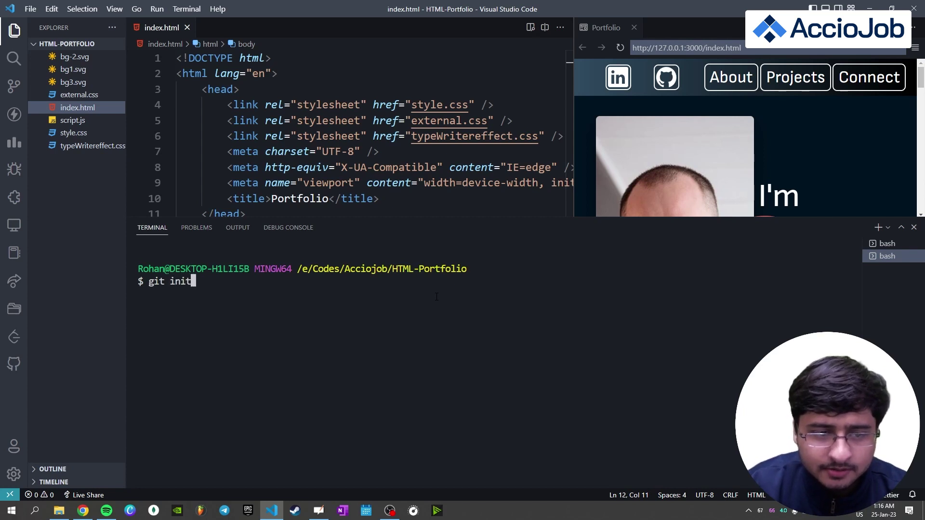
{"action": "type", "text": "add ."}
{"action": "key", "text": "Return"}
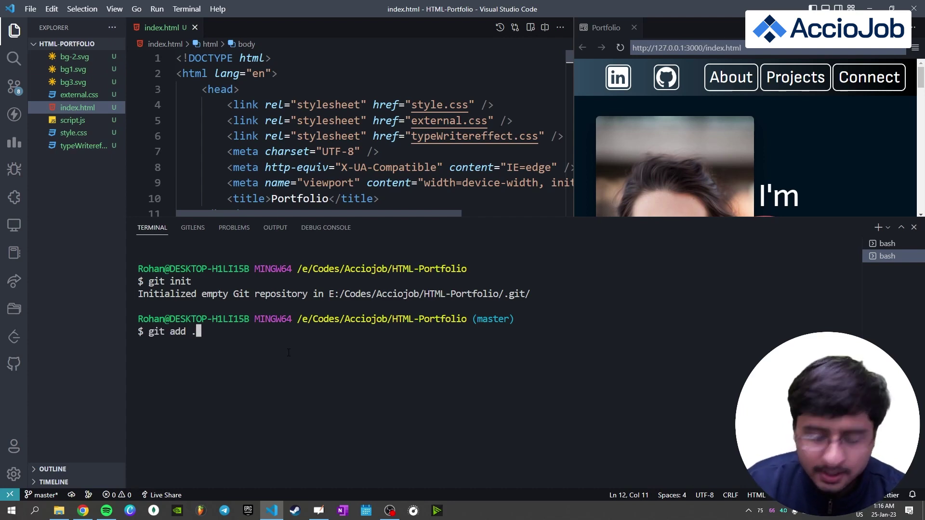
{"action": "key", "text": "ctrl+plus"}
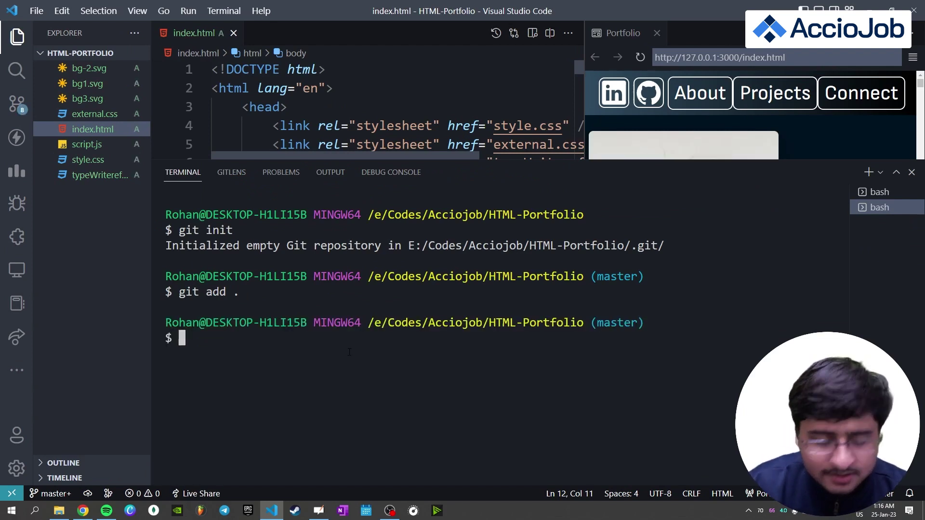
{"action": "type", "text": "git commit -m"}
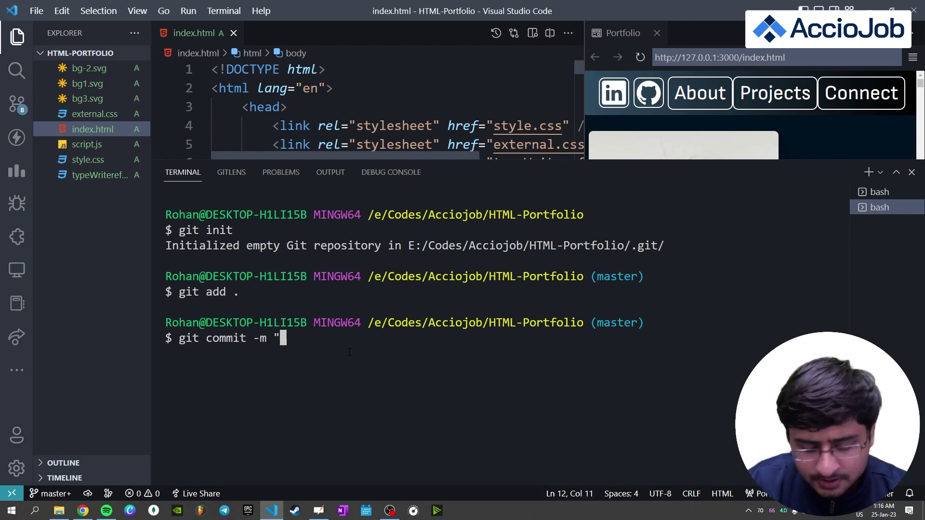
{"action": "type", "text": "first-commi"}
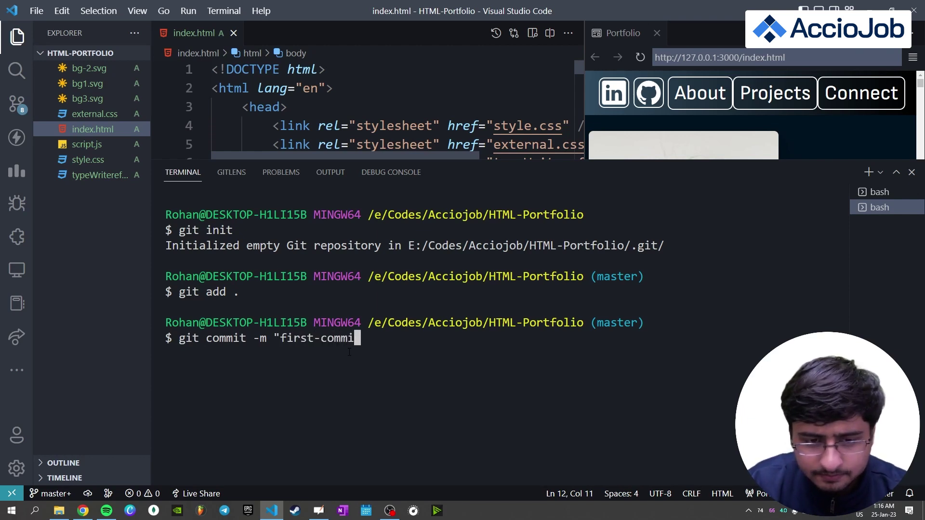
{"action": "type", "text": "t\""}
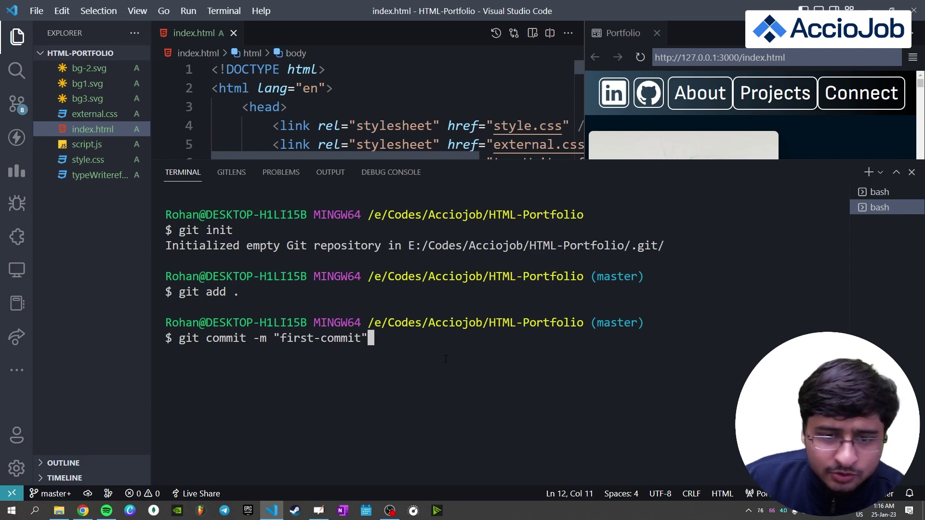
{"action": "key", "text": "Return"}
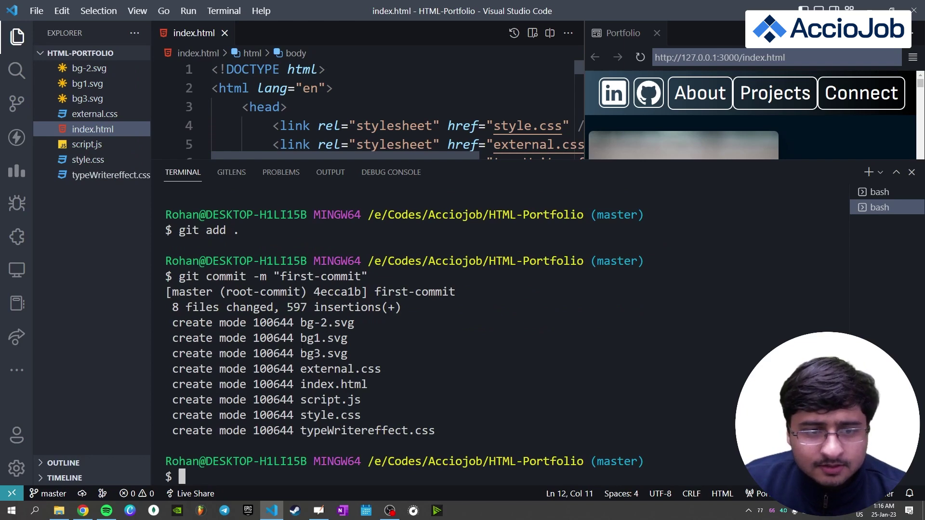
{"action": "scroll", "coordinate": [324, 356], "scroll_direction": "up", "scroll_amount": 2}
{"action": "scroll", "coordinate": [324, 356], "scroll_direction": "down", "scroll_amount": 2}
Step: Create a public GitHub repository named HTML-Portfolio without README, gitignore or license
{"action": "key", "text": "alt+Tab"}
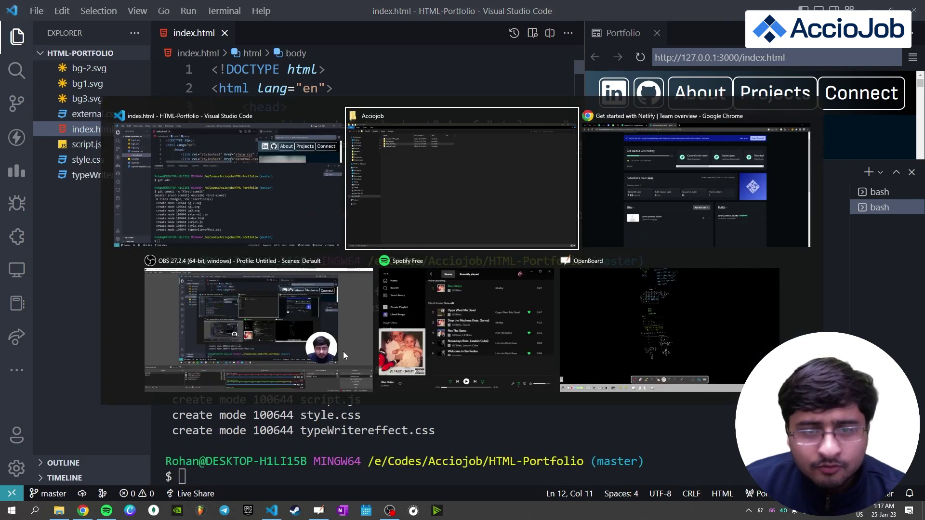
{"action": "key", "text": "alt+Tab"}
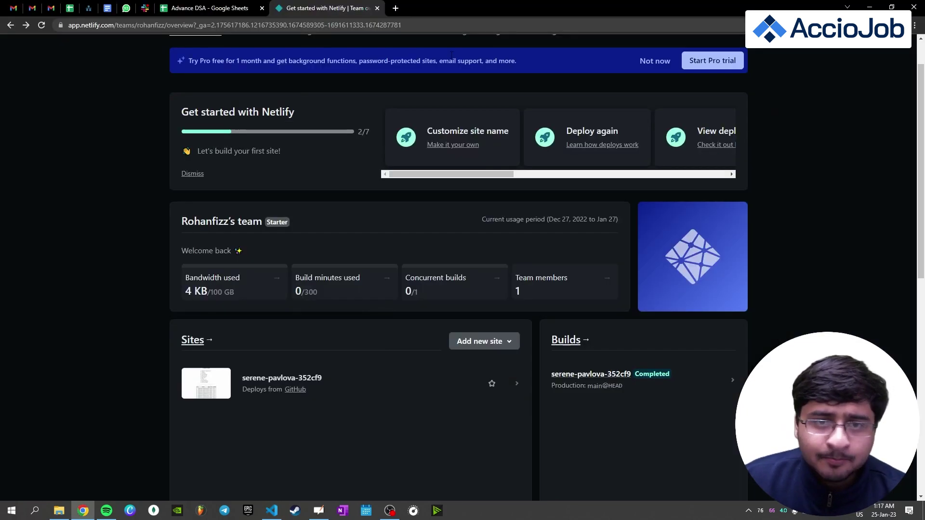
{"action": "key", "text": "ctrl+t"}
{"action": "type", "text": "github.com/Rohanfizz"}
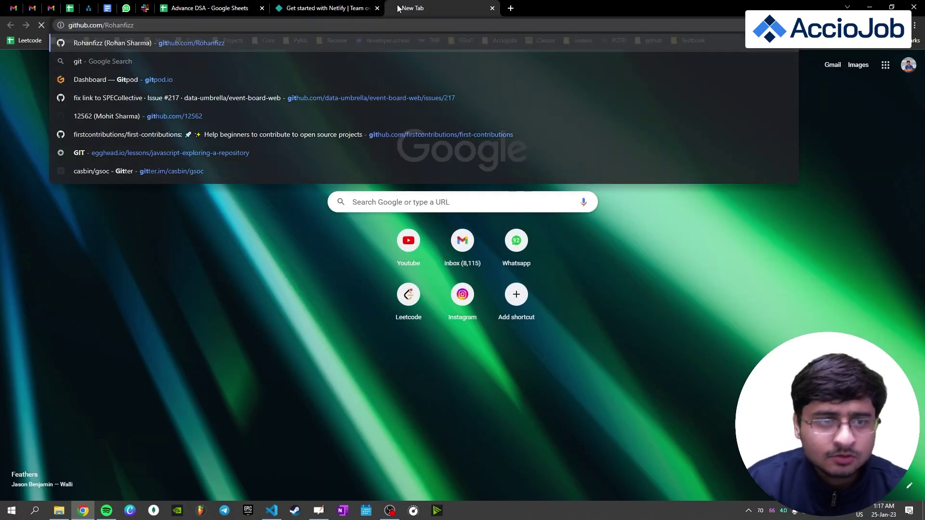
{"action": "key", "text": "Return"}
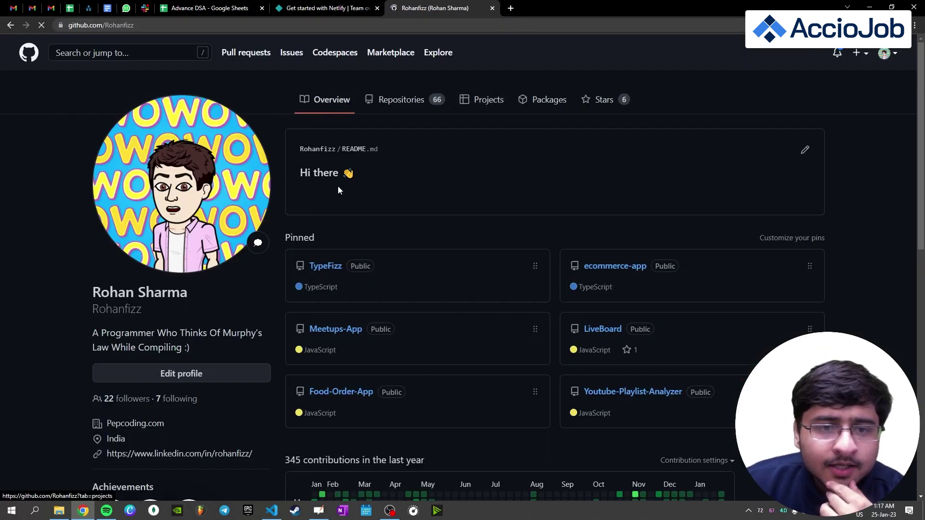
{"action": "left_click", "coordinate": [29, 52]}
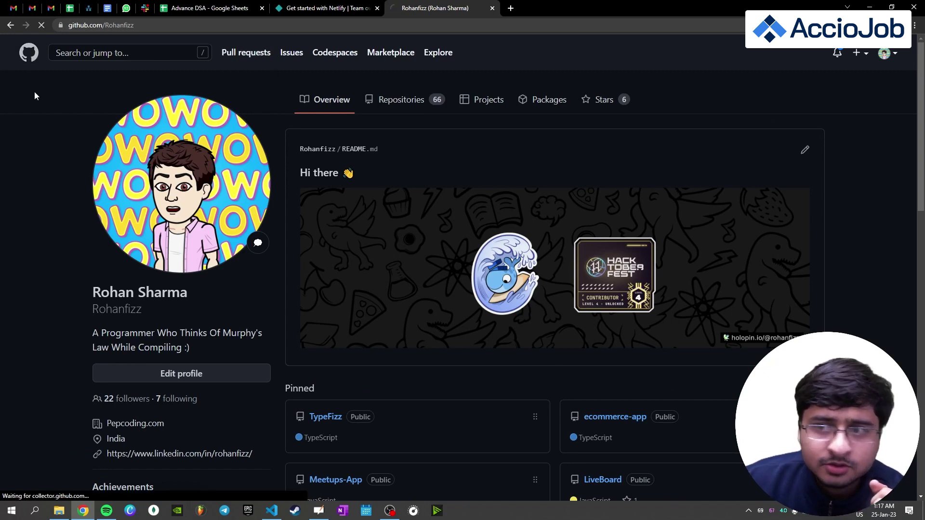
{"action": "left_click", "coordinate": [169, 138]}
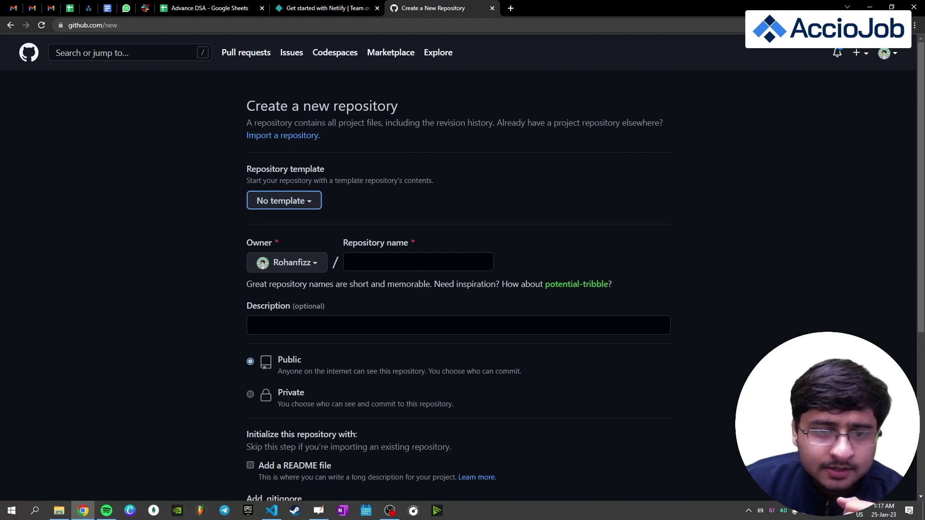
{"action": "left_click", "coordinate": [418, 262]}
{"action": "type", "text": "HTML-Portfolio"}
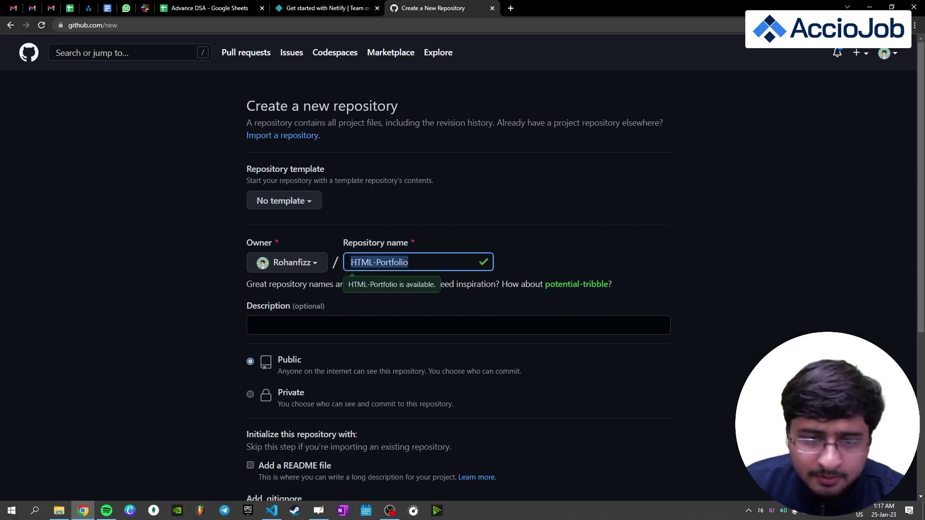
{"action": "left_click", "coordinate": [653, 223]}
{"action": "scroll", "coordinate": [630, 285], "scroll_direction": "down", "scroll_amount": 2}
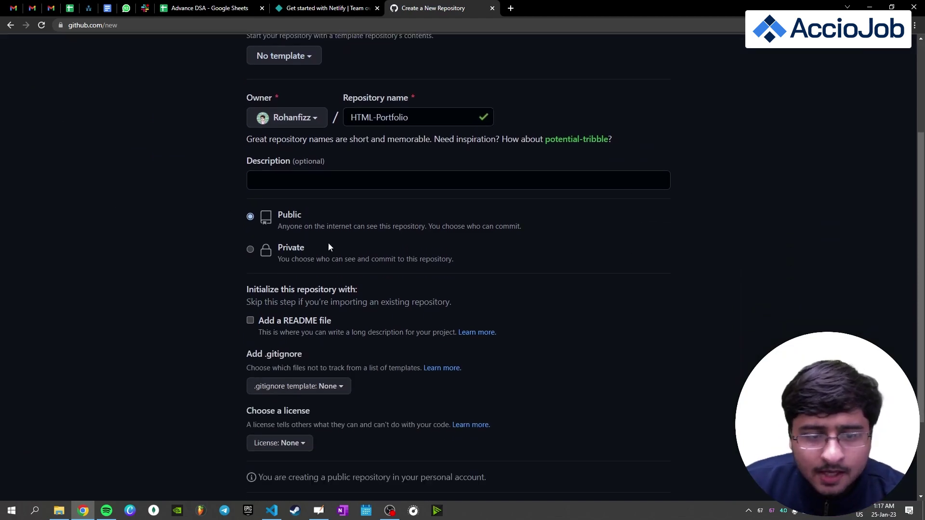
{"action": "scroll", "coordinate": [328, 243], "scroll_direction": "down", "scroll_amount": 2}
{"action": "scroll", "coordinate": [346, 128], "scroll_direction": "up", "scroll_amount": 2}
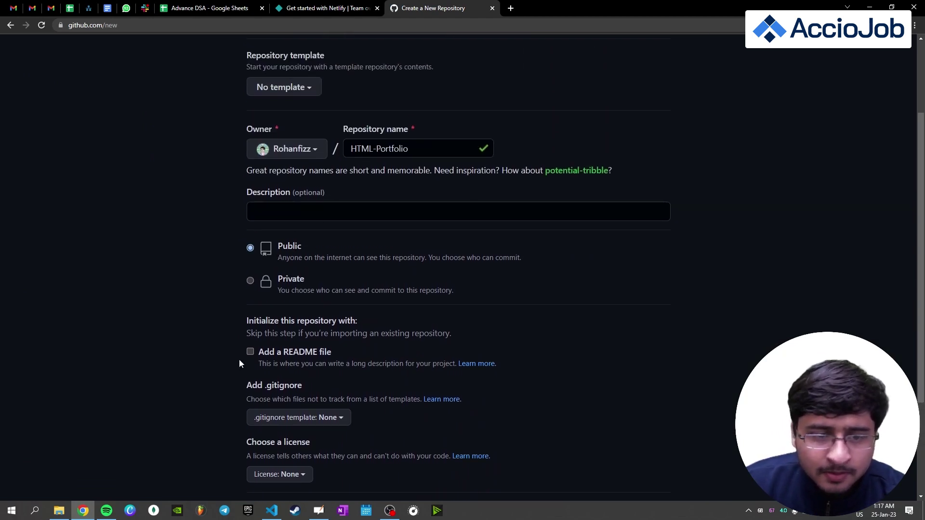
{"action": "scroll", "coordinate": [239, 359], "scroll_direction": "down", "scroll_amount": 2}
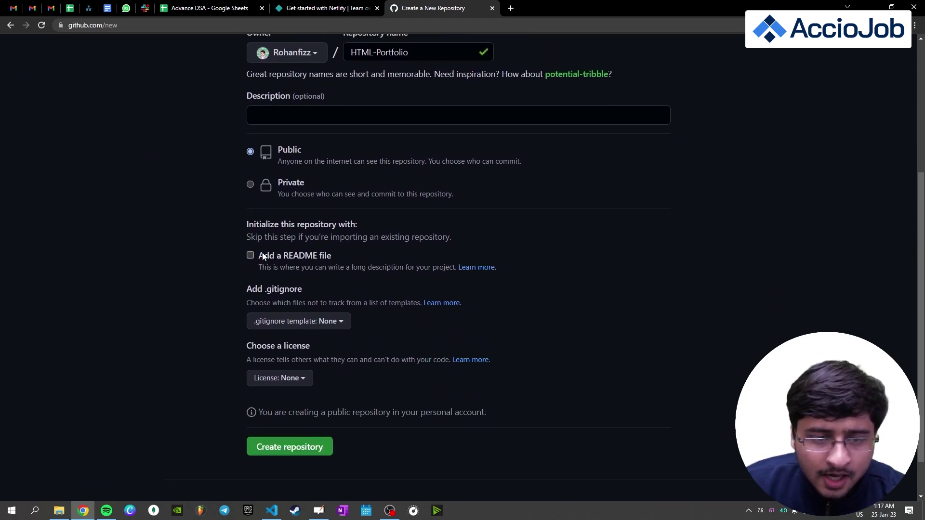
{"action": "left_click", "coordinate": [289, 447]}
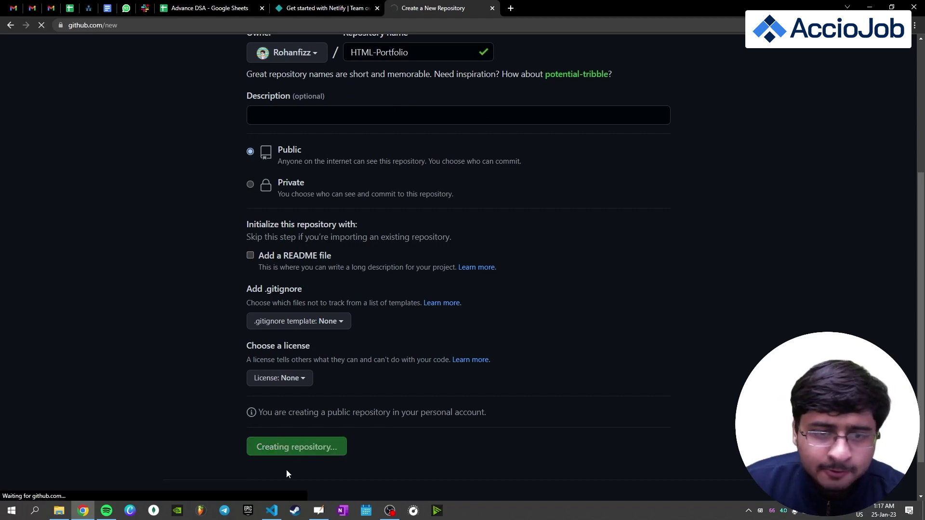
{"action": "scroll", "coordinate": [303, 431], "scroll_direction": "down", "scroll_amount": 3}
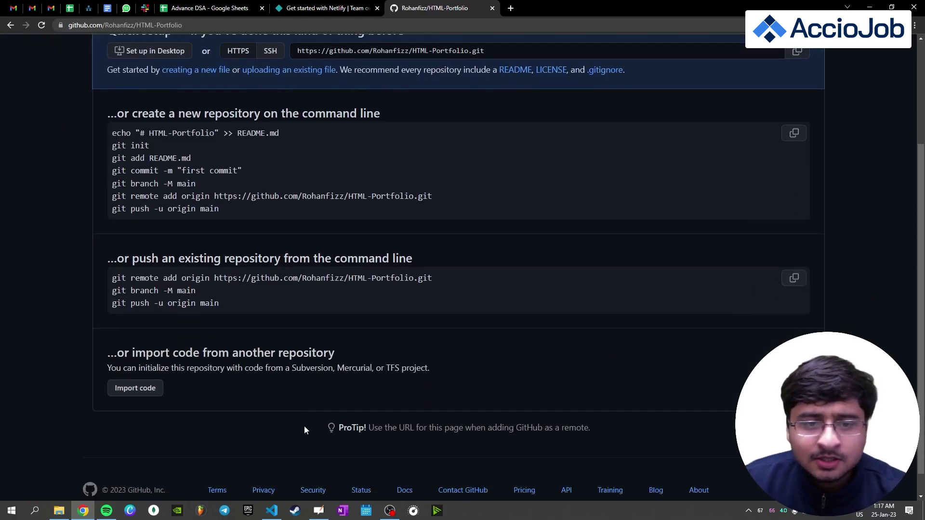
{"action": "scroll", "coordinate": [305, 424], "scroll_direction": "up", "scroll_amount": 1}
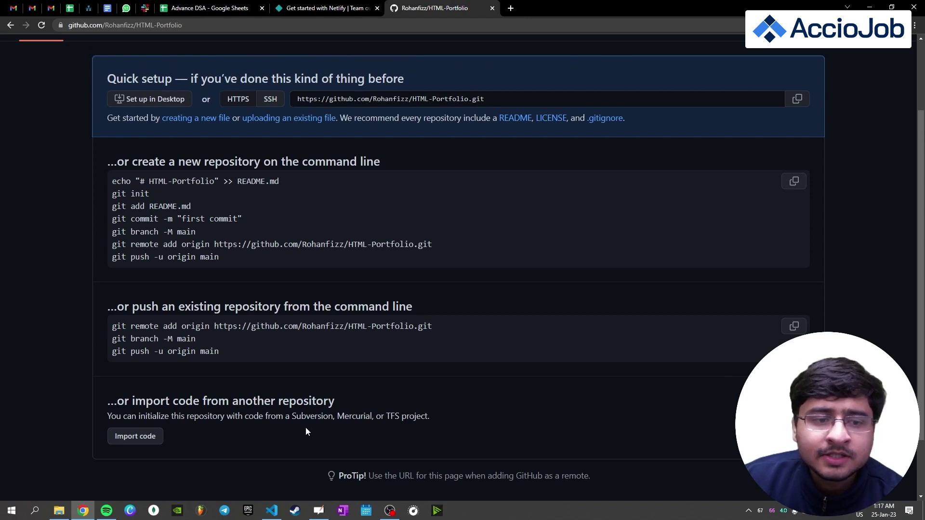
{"action": "scroll", "coordinate": [305, 428], "scroll_direction": "up", "scroll_amount": 2}
{"action": "scroll", "coordinate": [268, 426], "scroll_direction": "down", "scroll_amount": 2}
Step: Copy GitHub's '…or push an existing repository from the command line' commands for HTML-Portfolio
{"action": "left_click_drag", "start_coordinate": [112, 323], "coordinate": [236, 351]}
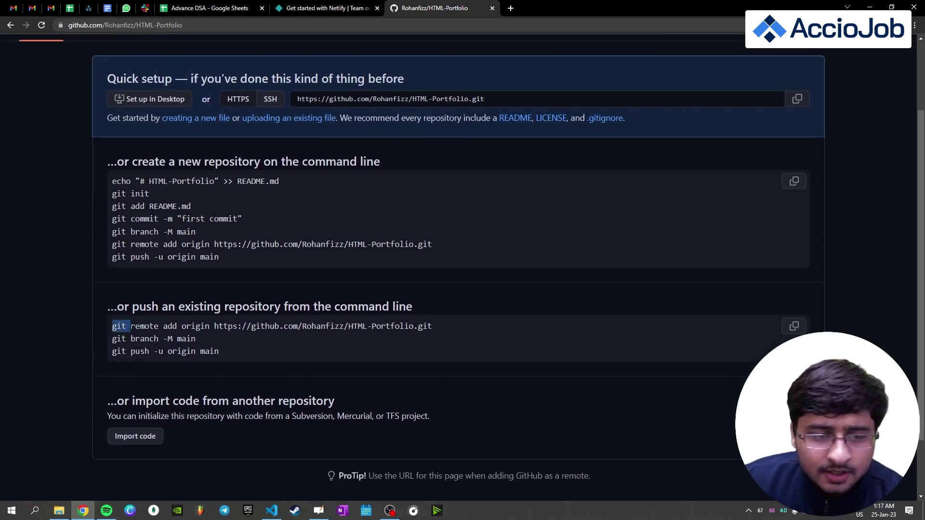
{"action": "left_click", "coordinate": [236, 352]}
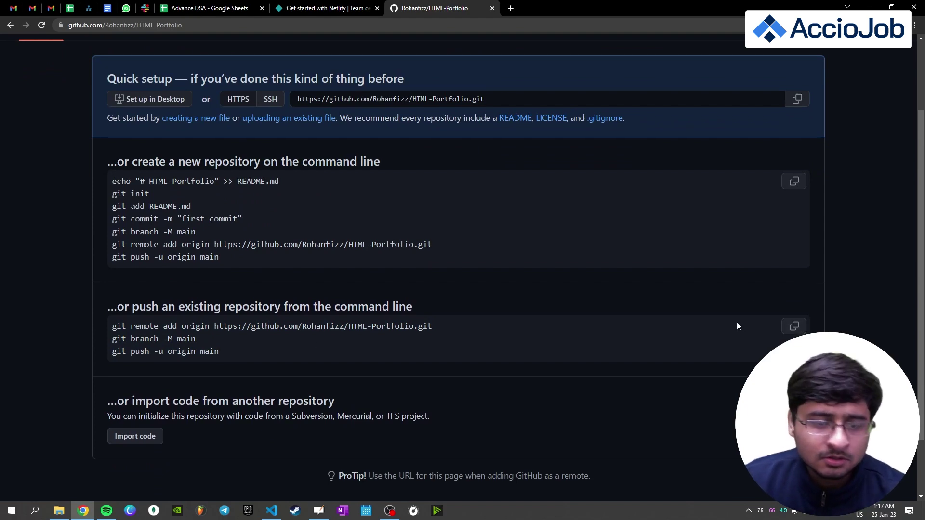
{"action": "scroll", "coordinate": [736, 322], "scroll_direction": "up", "scroll_amount": 3}
{"action": "scroll", "coordinate": [723, 322], "scroll_direction": "down", "scroll_amount": 5}
{"action": "left_click", "coordinate": [795, 254]}
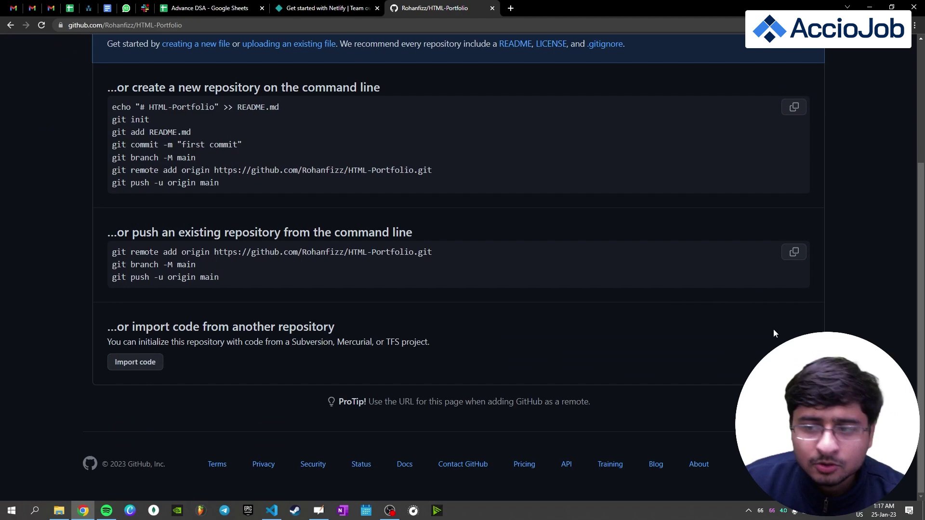
{"action": "key", "text": "alt+Tab"}
{"action": "key", "text": "alt+Tab"}
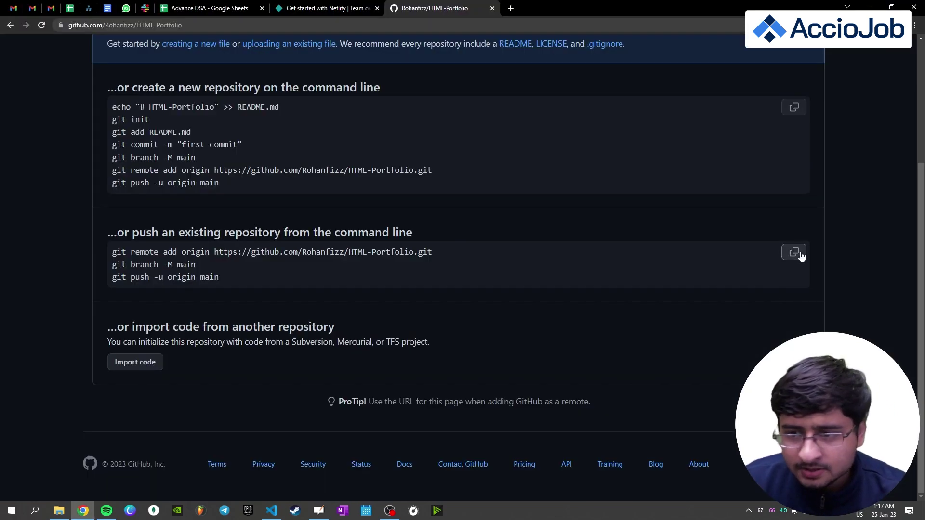
{"action": "key", "text": "alt+Tab"}
{"action": "key", "text": "alt+Tab"}
Step: Run git remote add origin, git branch -M main and git push -u origin main, then refresh GitHub
{"action": "left_click", "coordinate": [794, 251]}
{"action": "key", "text": "alt+Tab"}
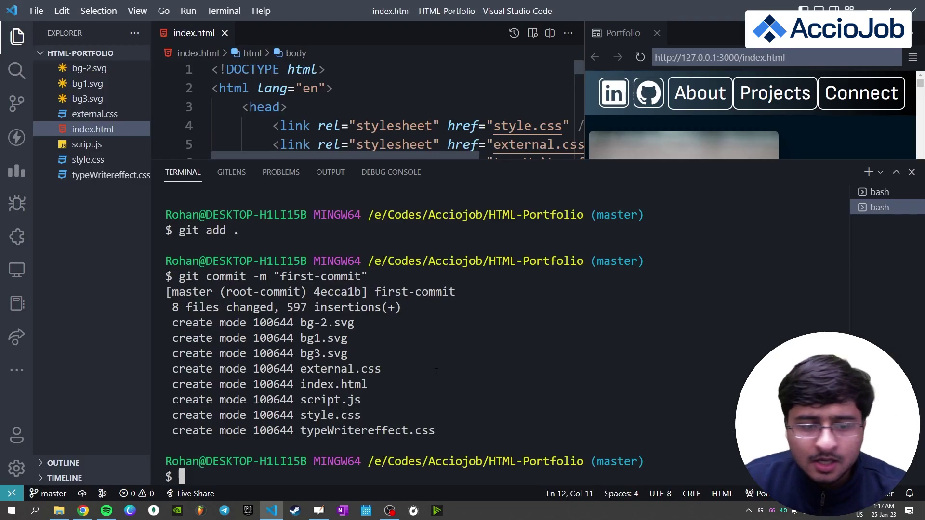
{"action": "key", "text": "ctrl+v"}
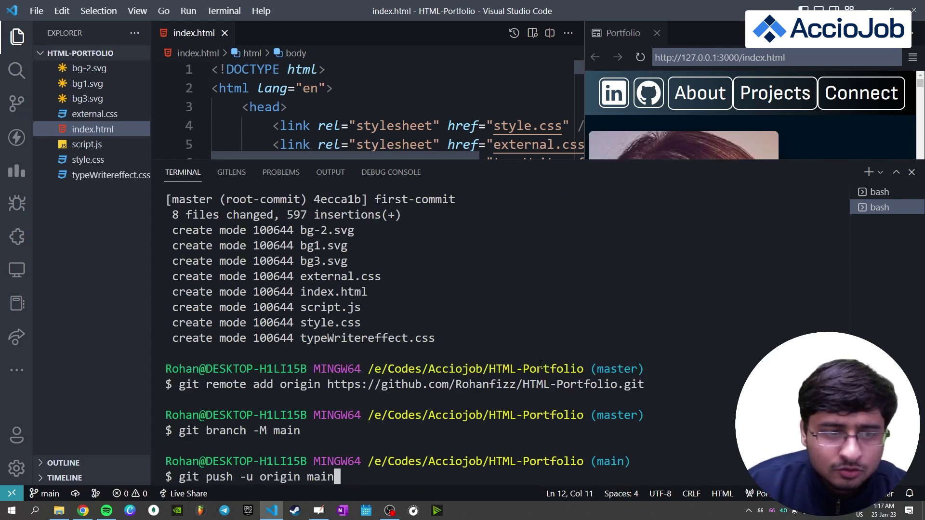
{"action": "key", "text": "Return"}
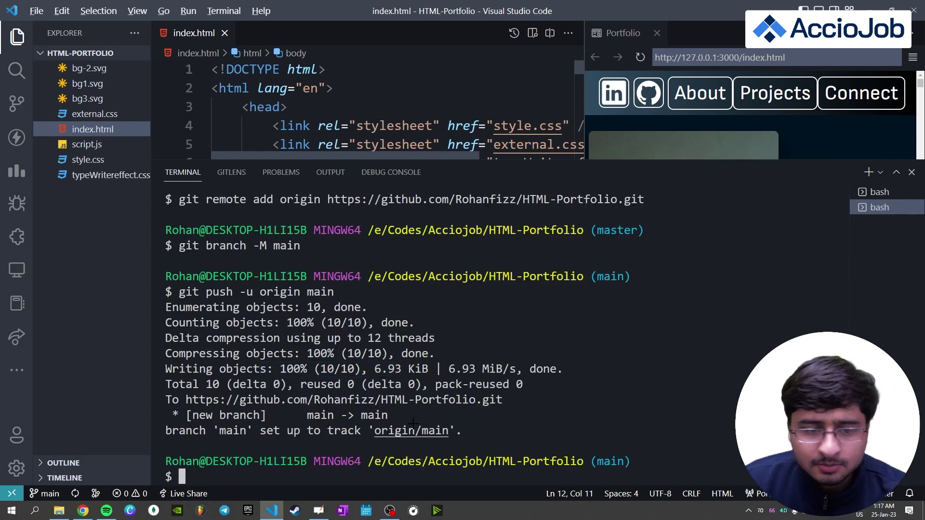
{"action": "key", "text": "alt+Tab"}
{"action": "left_click", "coordinate": [41, 25]}
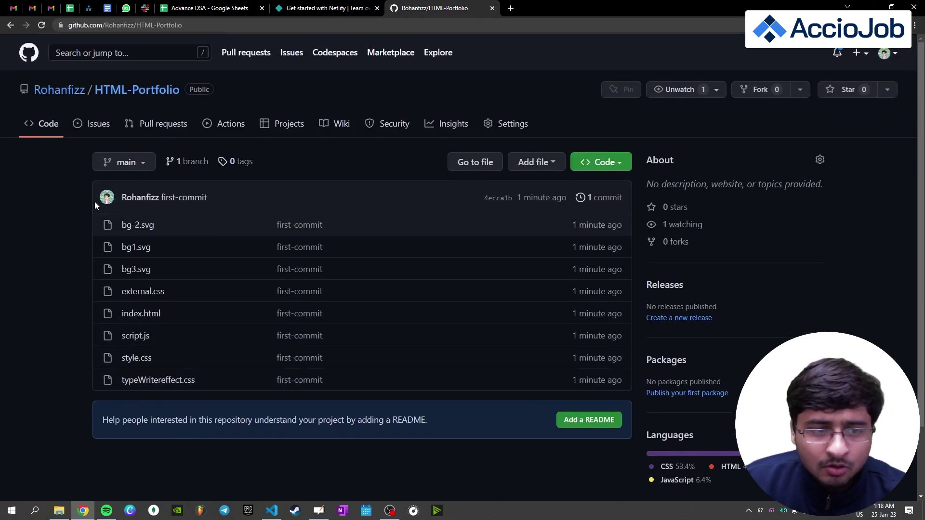
Step: Check that the pushed portfolio files are listed in the GitHub HTML-Portfolio repository
{"action": "left_click_drag", "start_coordinate": [94, 202], "coordinate": [291, 400]}
{"action": "left_click", "coordinate": [366, 458]}
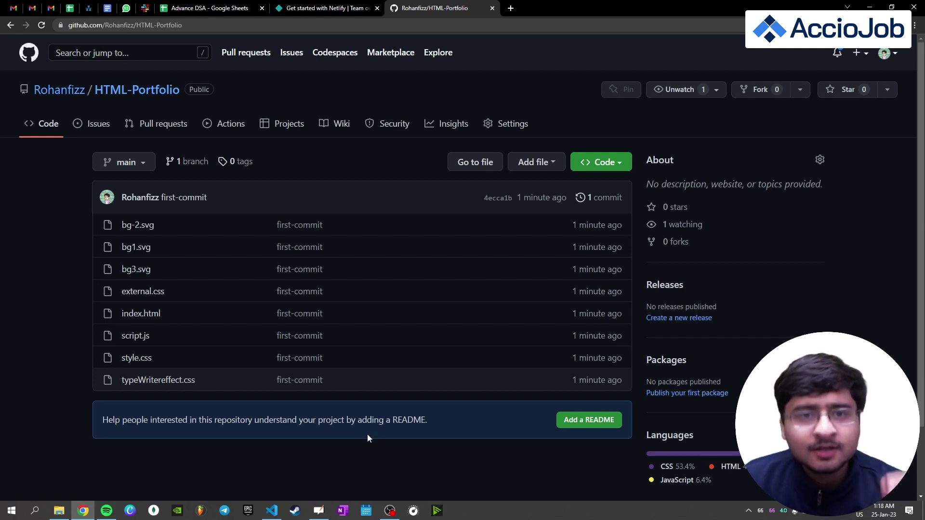
{"action": "key", "text": "ctrl+shift+Tab"}
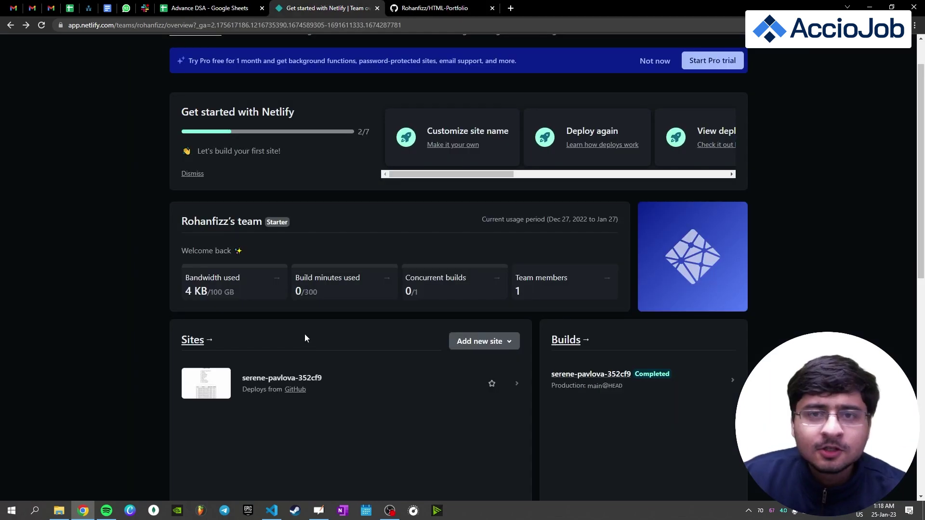
{"action": "scroll", "coordinate": [435, 230], "scroll_direction": "up", "scroll_amount": 1}
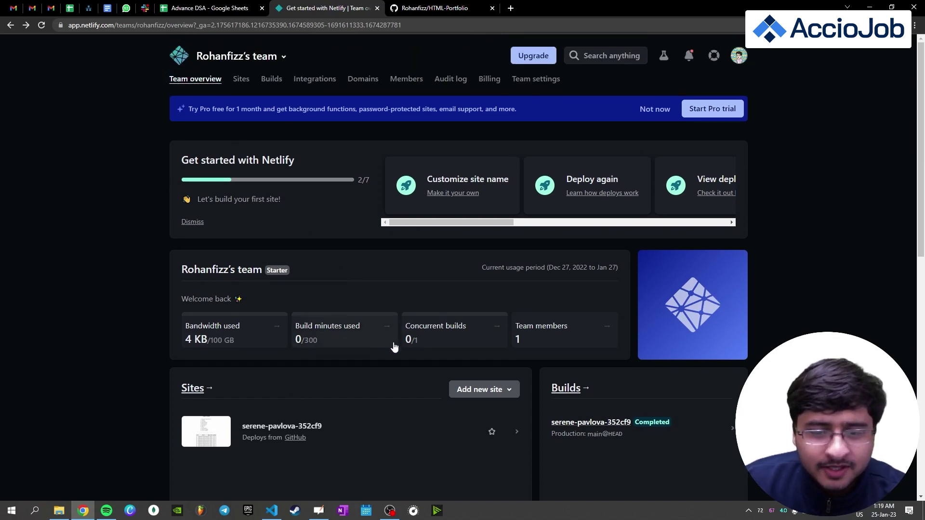
{"action": "scroll", "coordinate": [448, 362], "scroll_direction": "down", "scroll_amount": 1}
Step: Import the HTML-Portfolio repository into a new Netlify site via GitHub, searching 'html'
{"action": "left_click", "coordinate": [475, 345]}
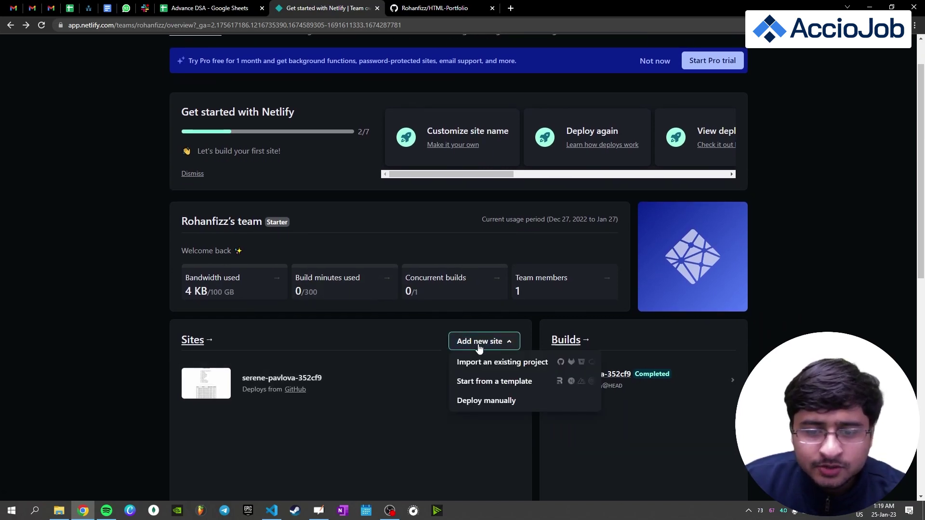
{"action": "left_click", "coordinate": [518, 365]}
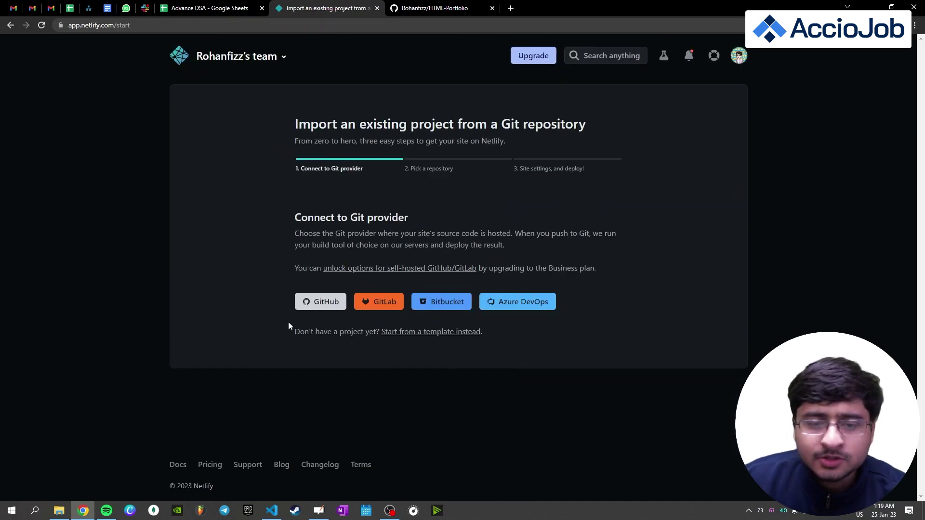
{"action": "left_click", "coordinate": [321, 301]}
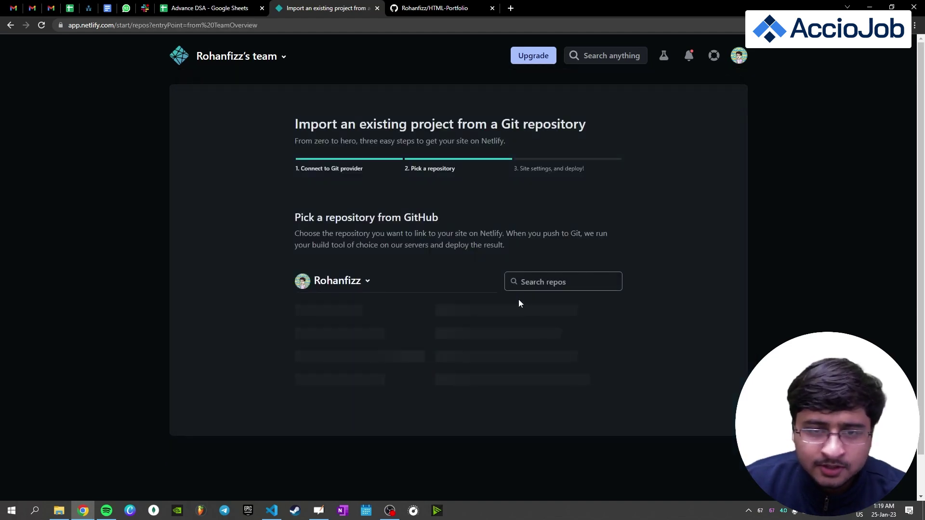
{"action": "left_click", "coordinate": [563, 282]}
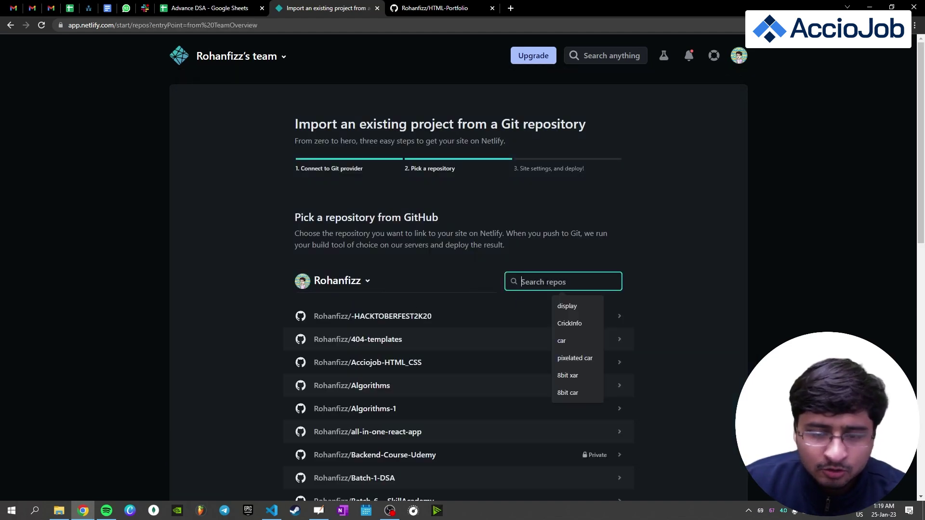
{"action": "type", "text": "html"}
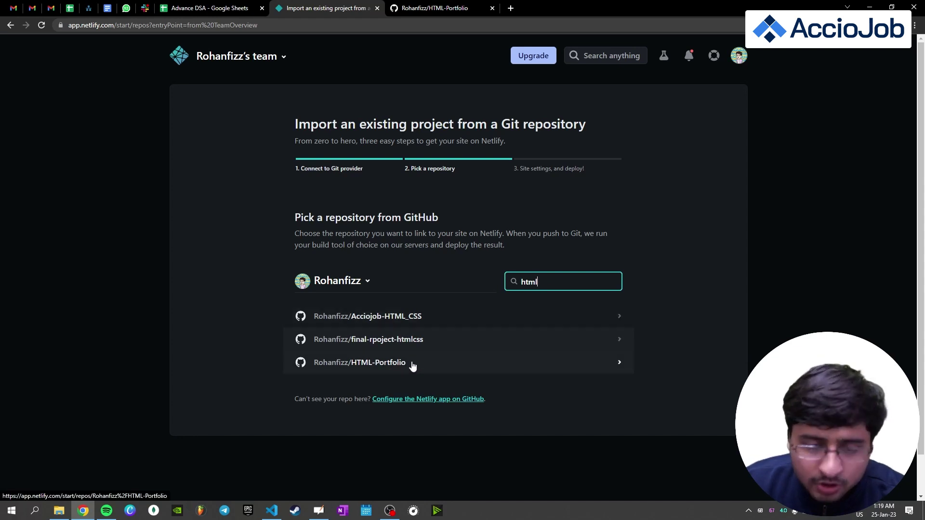
{"action": "left_click", "coordinate": [620, 362]}
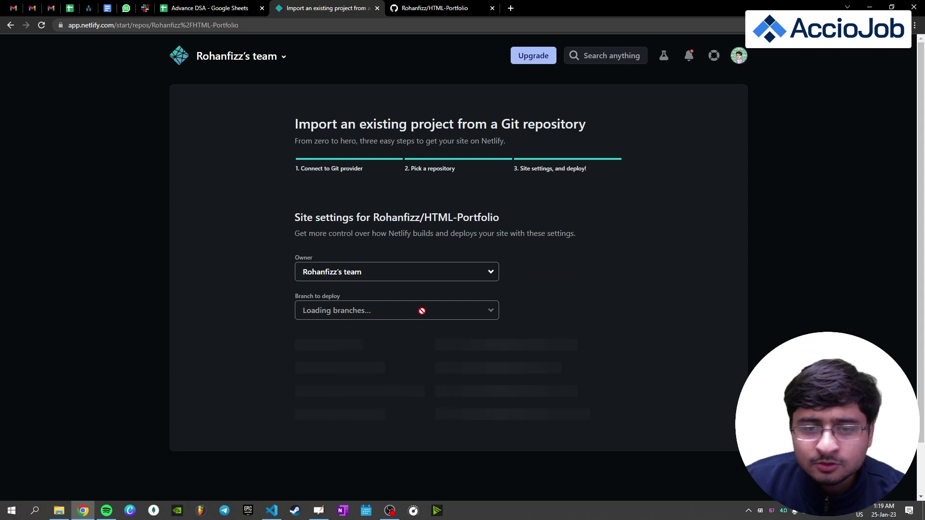
Step: Confirm the HTML-Portfolio repository name on GitHub, then deploy it as a new Netlify site
{"action": "left_click", "coordinate": [434, 8]}
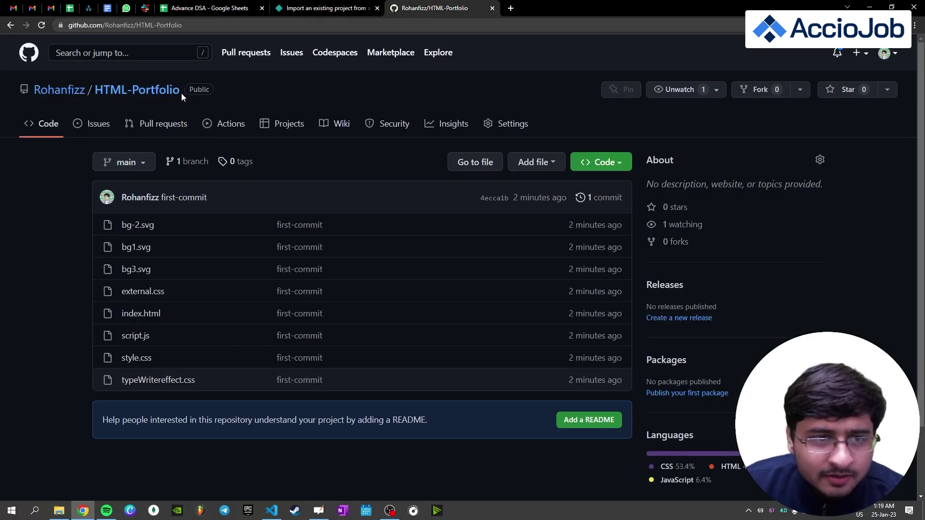
{"action": "left_click_drag", "start_coordinate": [181, 89], "coordinate": [96, 90]}
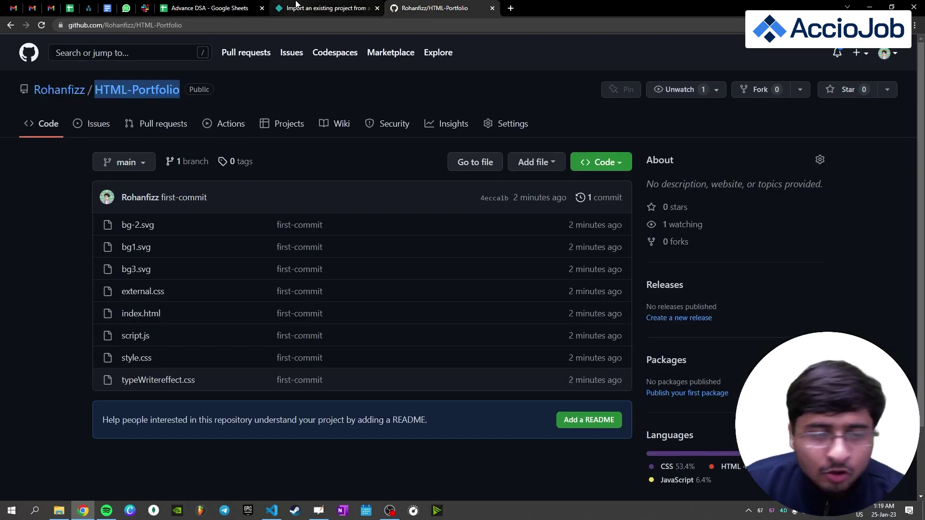
{"action": "left_click", "coordinate": [321, 9]}
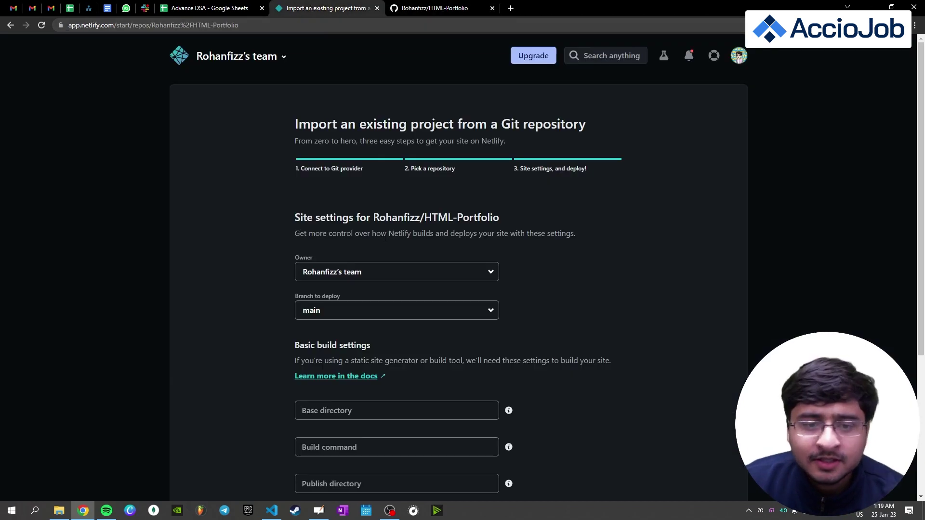
{"action": "scroll", "coordinate": [402, 312], "scroll_direction": "down", "scroll_amount": 2}
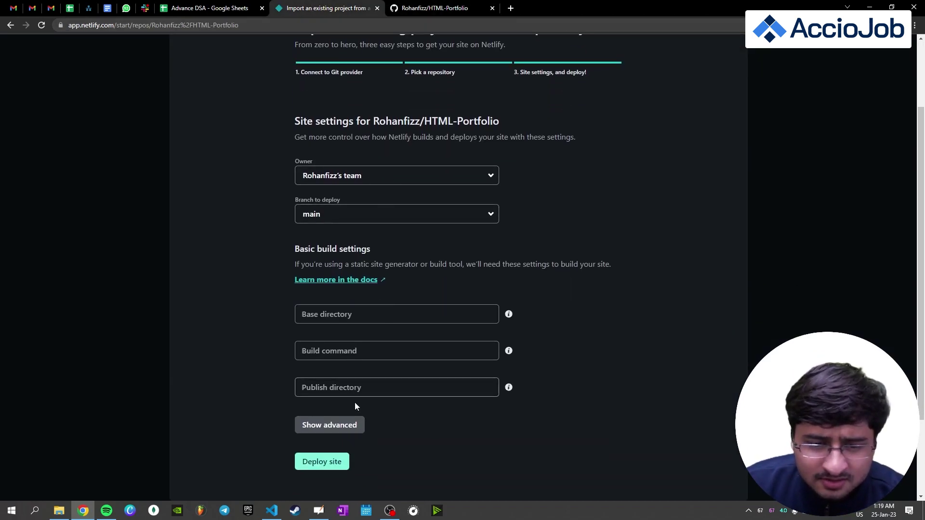
{"action": "left_click", "coordinate": [333, 462]}
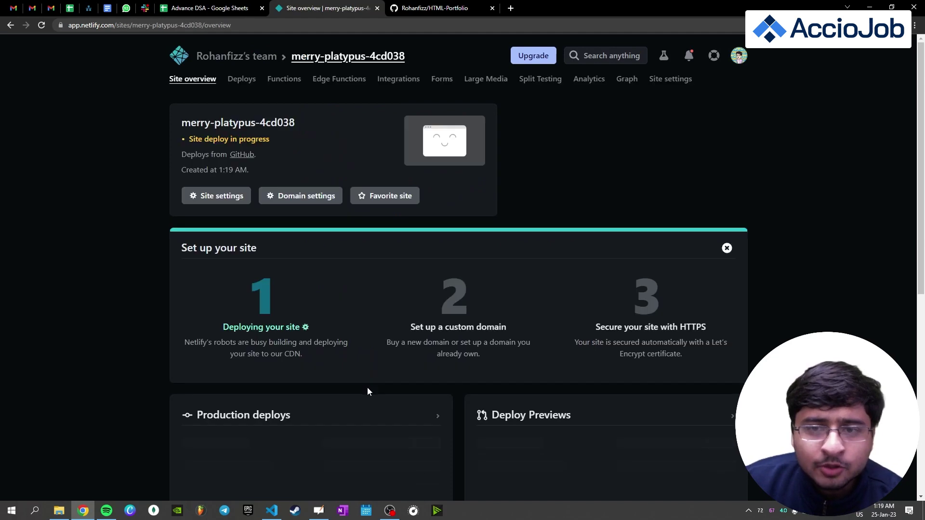
{"action": "scroll", "coordinate": [367, 391], "scroll_direction": "down", "scroll_amount": 3}
{"action": "scroll", "coordinate": [367, 392], "scroll_direction": "up", "scroll_amount": 2}
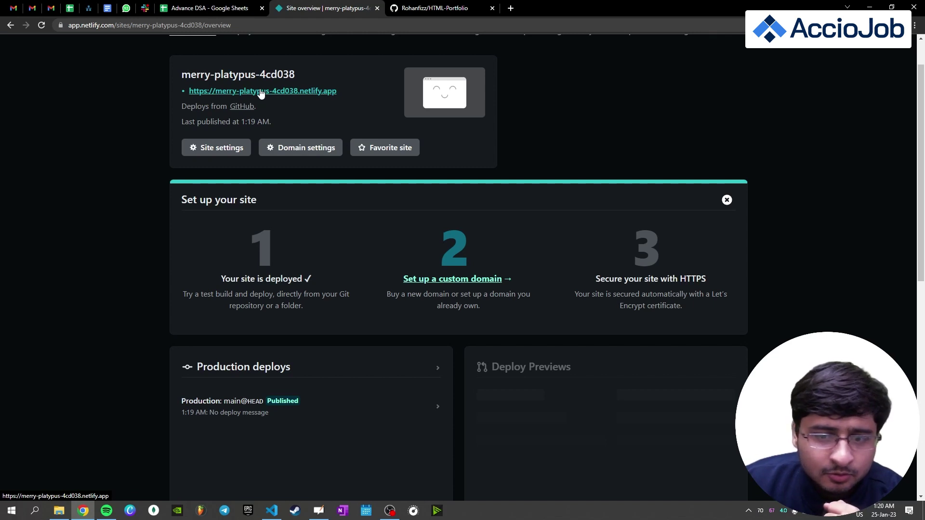
{"action": "scroll", "coordinate": [442, 301], "scroll_direction": "down", "scroll_amount": 2}
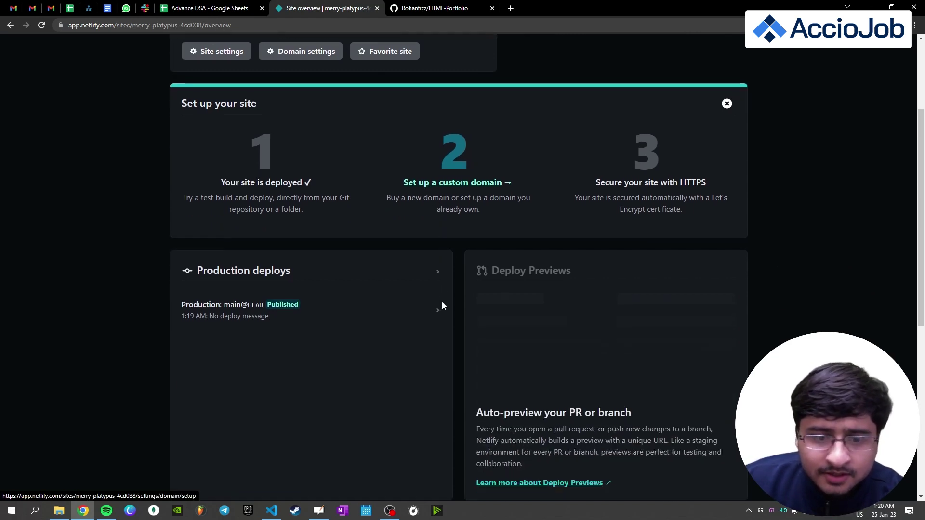
{"action": "scroll", "coordinate": [441, 301], "scroll_direction": "up", "scroll_amount": 4}
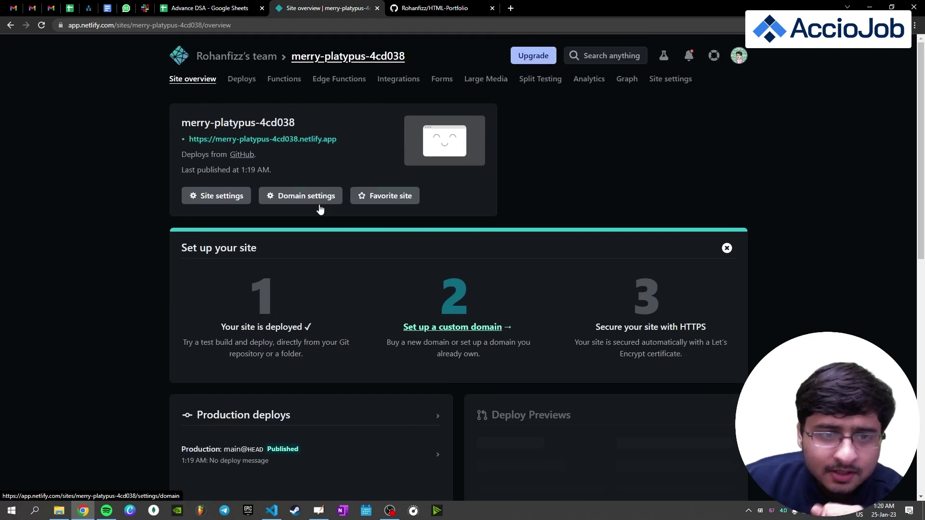
{"action": "scroll", "coordinate": [521, 384], "scroll_direction": "down", "scroll_amount": 1}
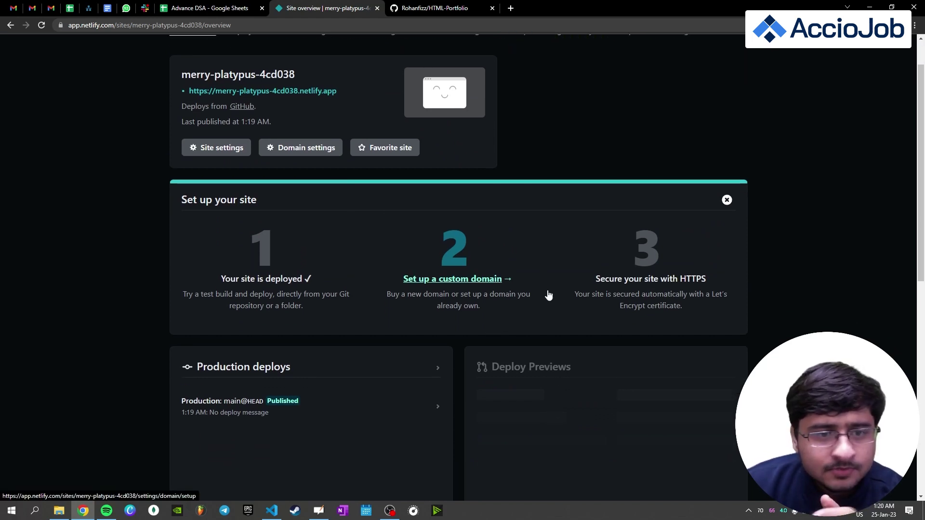
{"action": "scroll", "coordinate": [549, 295], "scroll_direction": "down", "scroll_amount": 1}
{"action": "scroll", "coordinate": [549, 295], "scroll_direction": "up", "scroll_amount": 1}
{"action": "scroll", "coordinate": [548, 295], "scroll_direction": "up", "scroll_amount": 1}
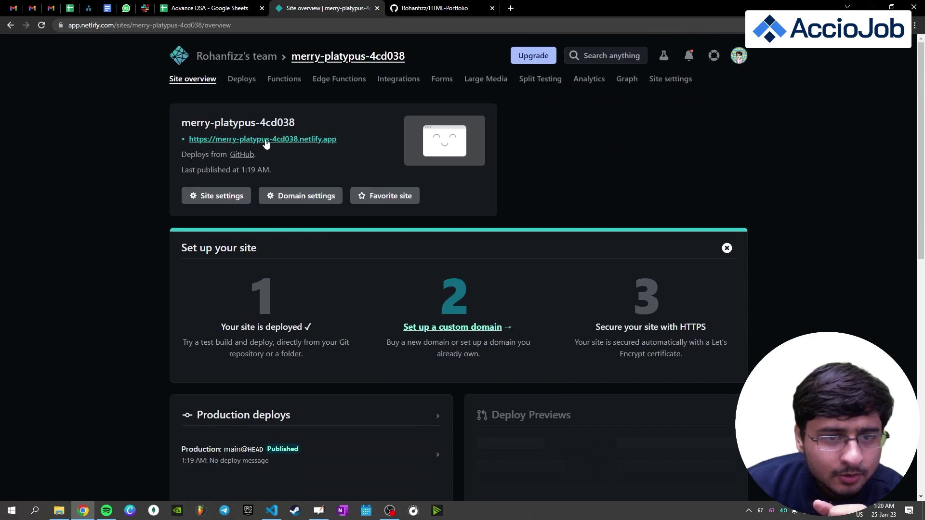
Step: Open the published merry-platypus-4cd038.netlify.app address once the production deploy shows Published
{"action": "left_click", "coordinate": [262, 139]}
Step: Load the live merry-platypus-4cd038.netlify.app portfolio and reload it twice to confirm it renders
{"action": "left_click", "coordinate": [434, 8]}
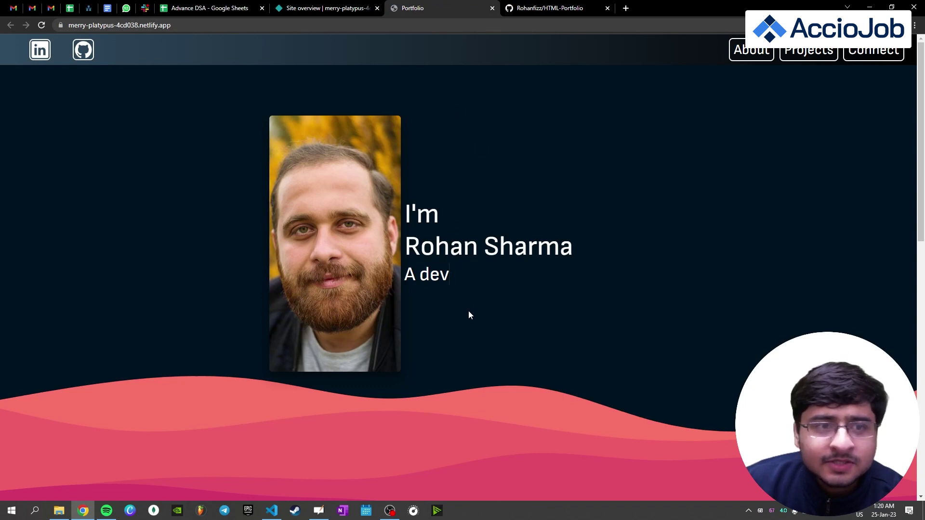
{"action": "scroll", "coordinate": [469, 311], "scroll_direction": "down", "scroll_amount": 4}
{"action": "scroll", "coordinate": [468, 312], "scroll_direction": "down", "scroll_amount": 3}
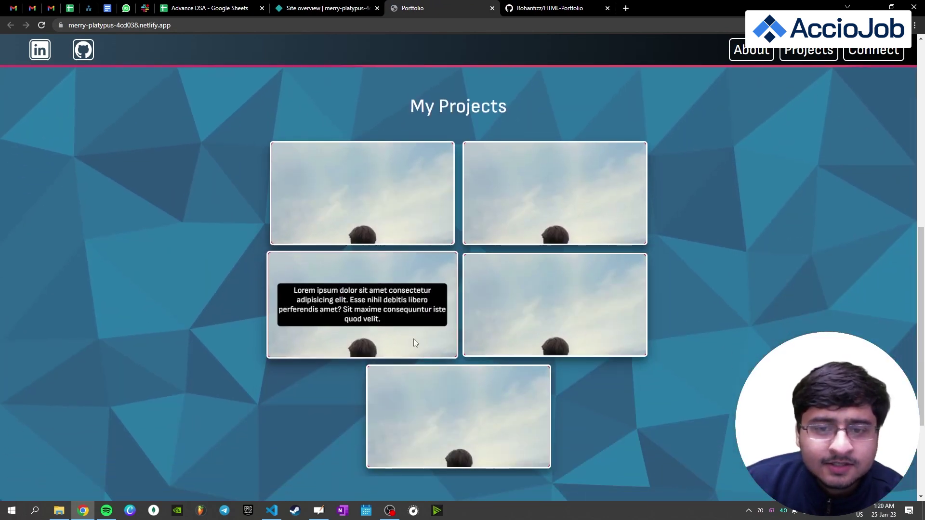
{"action": "scroll", "coordinate": [414, 339], "scroll_direction": "down", "scroll_amount": 4}
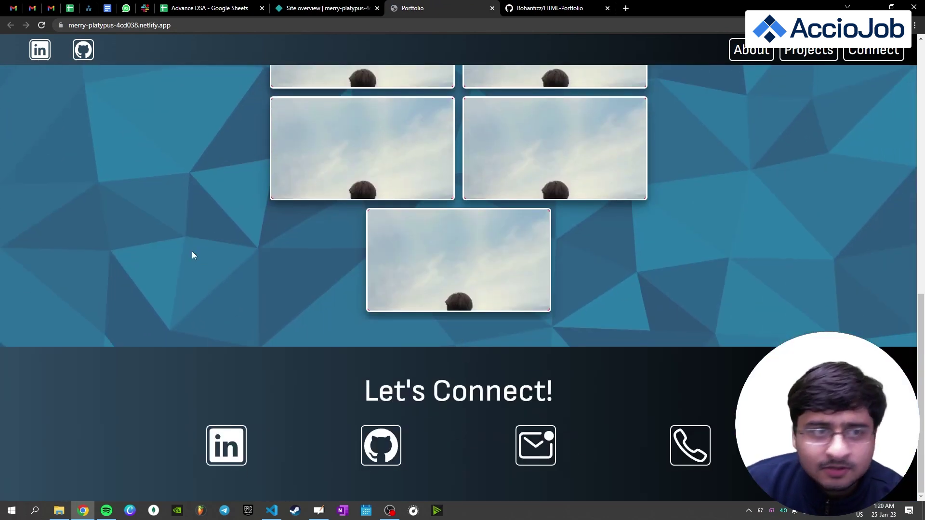
{"action": "scroll", "coordinate": [192, 251], "scroll_direction": "up", "scroll_amount": 5}
{"action": "left_click", "coordinate": [119, 24]}
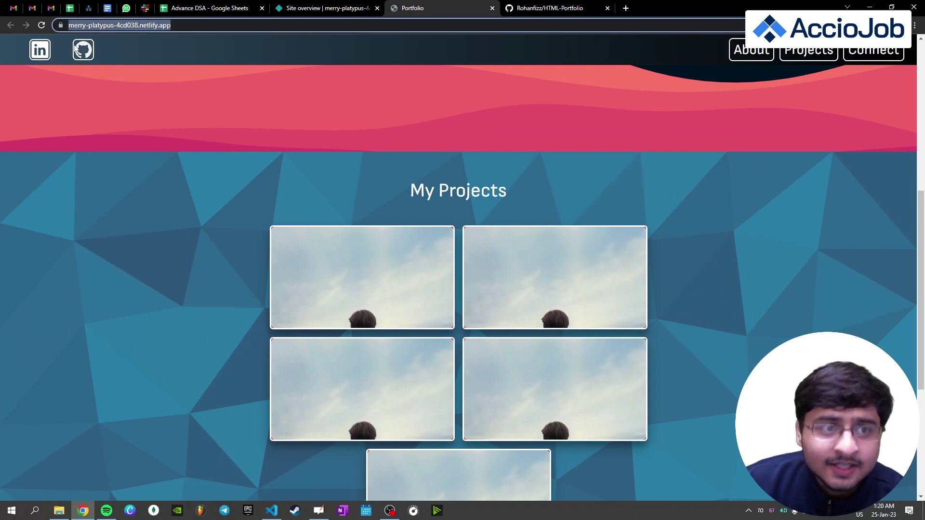
{"action": "left_click", "coordinate": [152, 98]}
{"action": "left_click", "coordinate": [41, 25]}
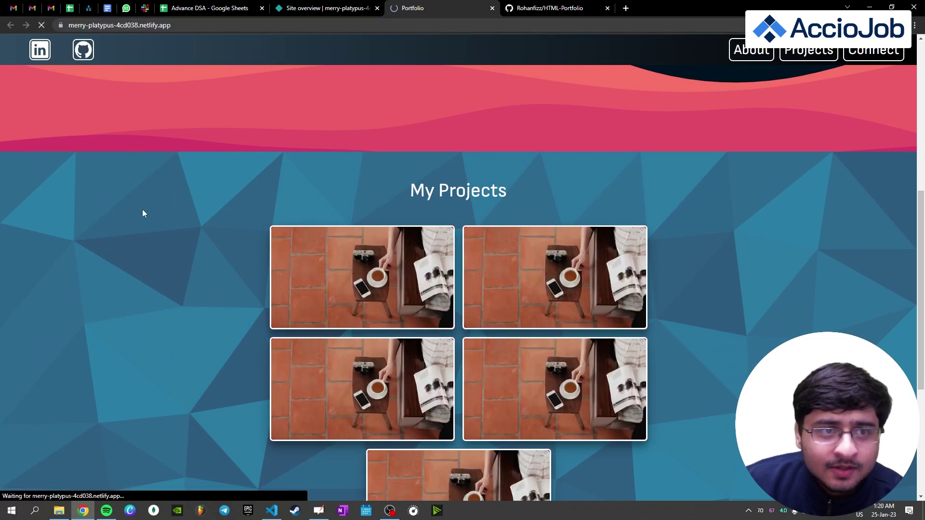
{"action": "scroll", "coordinate": [211, 224], "scroll_direction": "down", "scroll_amount": 10}
{"action": "scroll", "coordinate": [214, 224], "scroll_direction": "down", "scroll_amount": 5}
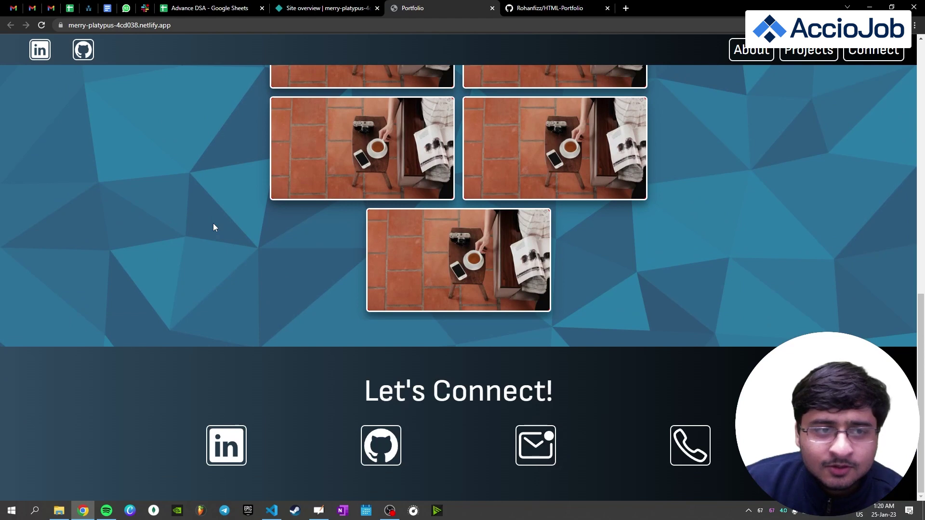
{"action": "scroll", "coordinate": [213, 223], "scroll_direction": "up", "scroll_amount": 5}
{"action": "left_click", "coordinate": [119, 25]}
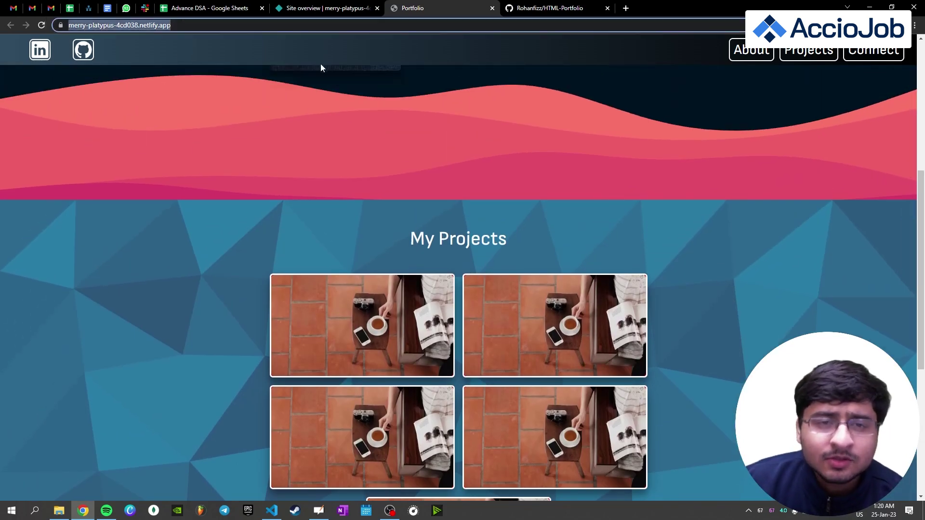
{"action": "left_click", "coordinate": [325, 8]}
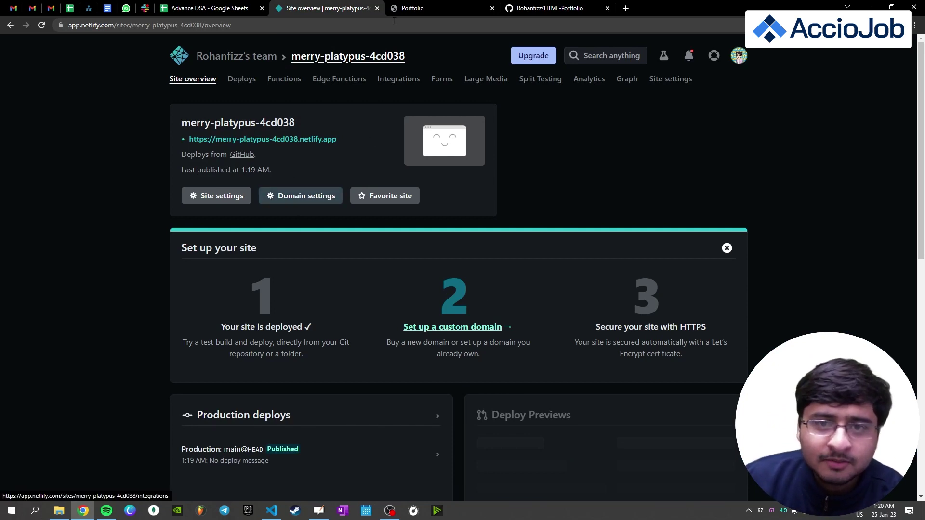
{"action": "key", "text": "ctrl+Tab"}
{"action": "scroll", "coordinate": [438, 296], "scroll_direction": "up", "scroll_amount": 5}
{"action": "scroll", "coordinate": [441, 287], "scroll_direction": "up", "scroll_amount": 2}
{"action": "left_click", "coordinate": [172, 125]}
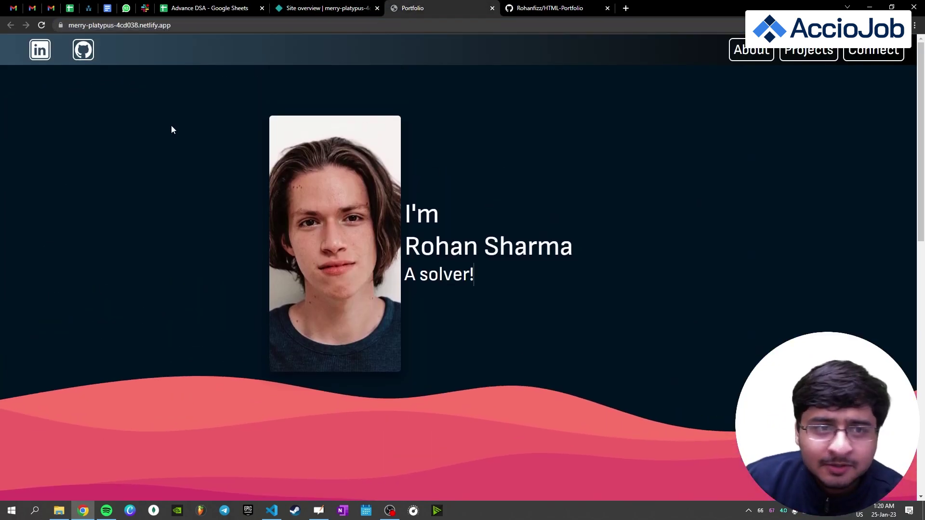
{"action": "left_click", "coordinate": [42, 25]}
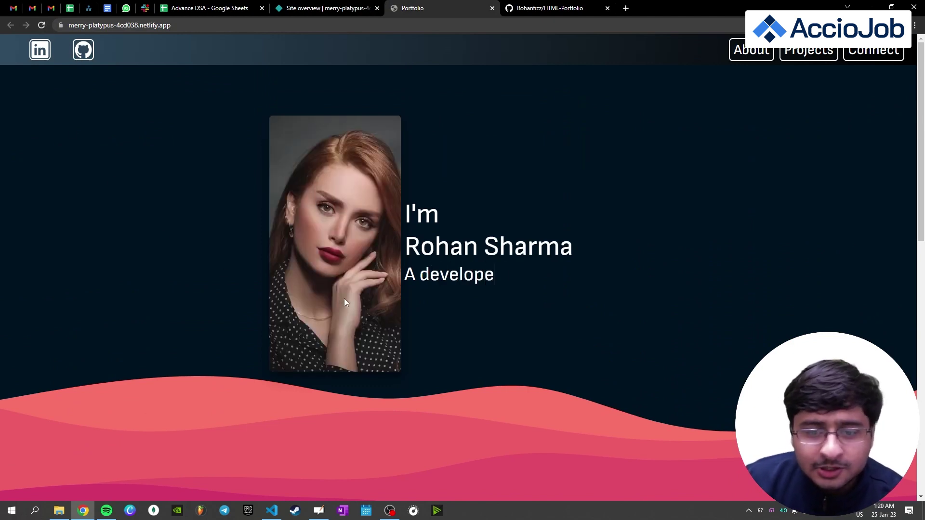
{"action": "scroll", "coordinate": [344, 299], "scroll_direction": "down", "scroll_amount": 5}
{"action": "scroll", "coordinate": [234, 250], "scroll_direction": "up", "scroll_amount": 4}
{"action": "scroll", "coordinate": [234, 251], "scroll_direction": "down", "scroll_amount": 8}
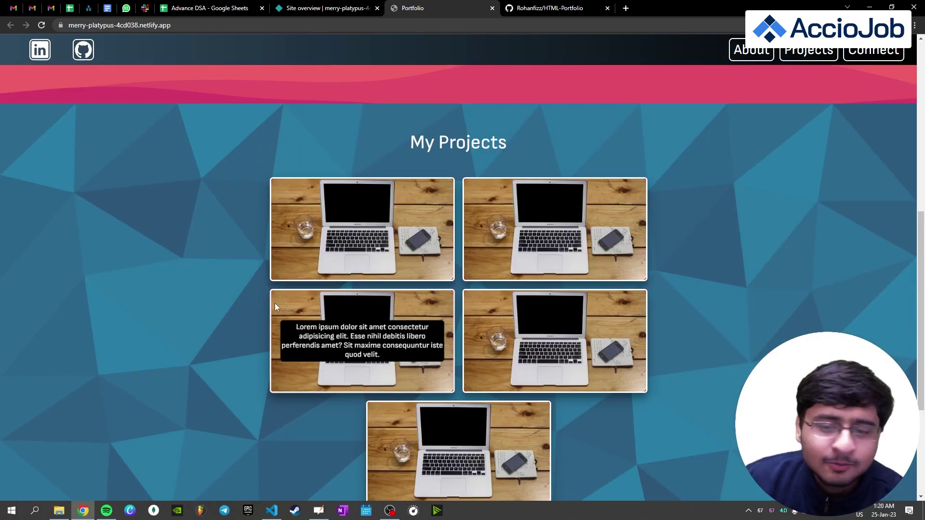
{"action": "scroll", "coordinate": [290, 312], "scroll_direction": "down", "scroll_amount": 3}
{"action": "scroll", "coordinate": [290, 311], "scroll_direction": "up", "scroll_amount": 3}
{"action": "scroll", "coordinate": [145, 145], "scroll_direction": "up", "scroll_amount": 3}
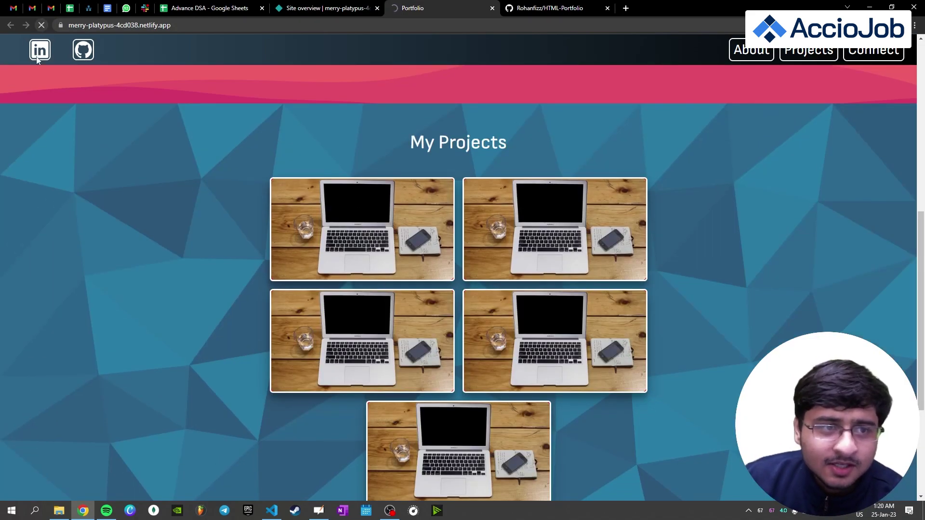
{"action": "scroll", "coordinate": [660, 262], "scroll_direction": "down", "scroll_amount": 3}
{"action": "scroll", "coordinate": [88, 147], "scroll_direction": "up", "scroll_amount": 5}
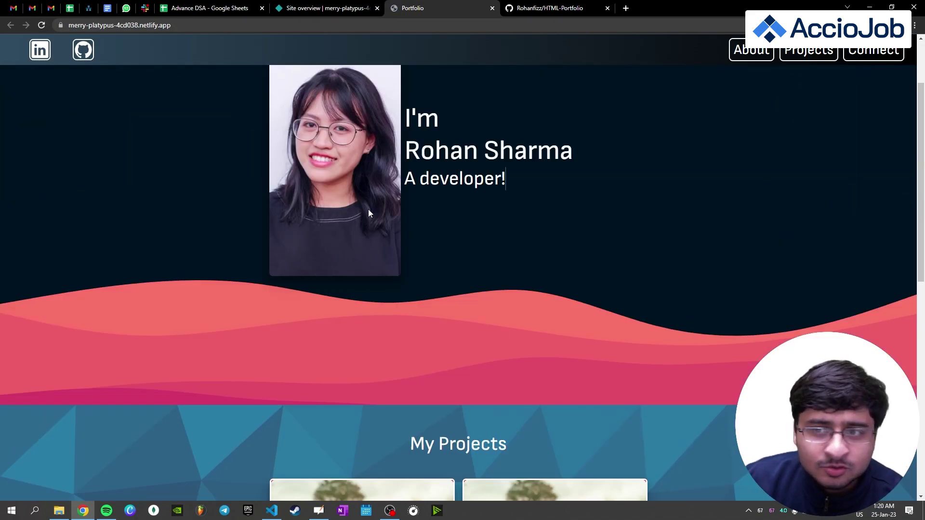
{"action": "scroll", "coordinate": [368, 209], "scroll_direction": "up", "scroll_amount": 3}
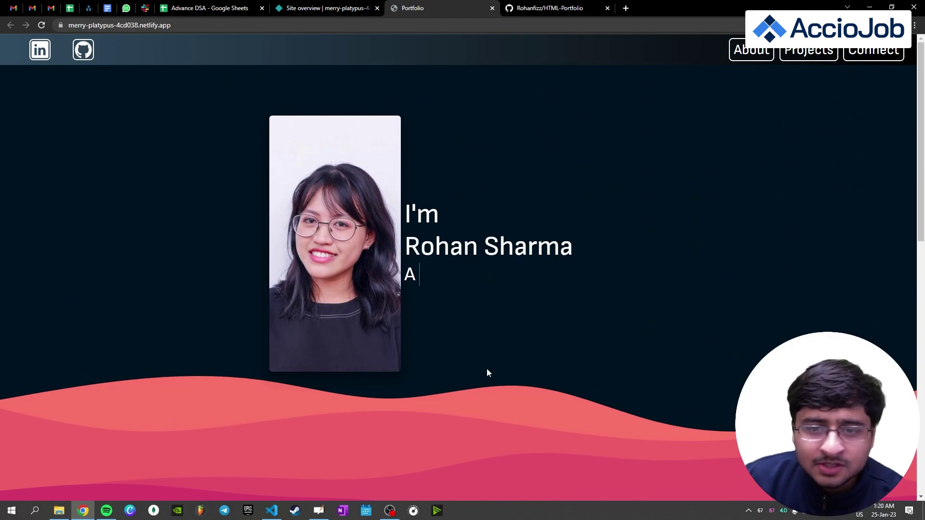
Step: Jump back and forth between the About and My Projects sections using the nav buttons
{"action": "left_click", "coordinate": [809, 49]}
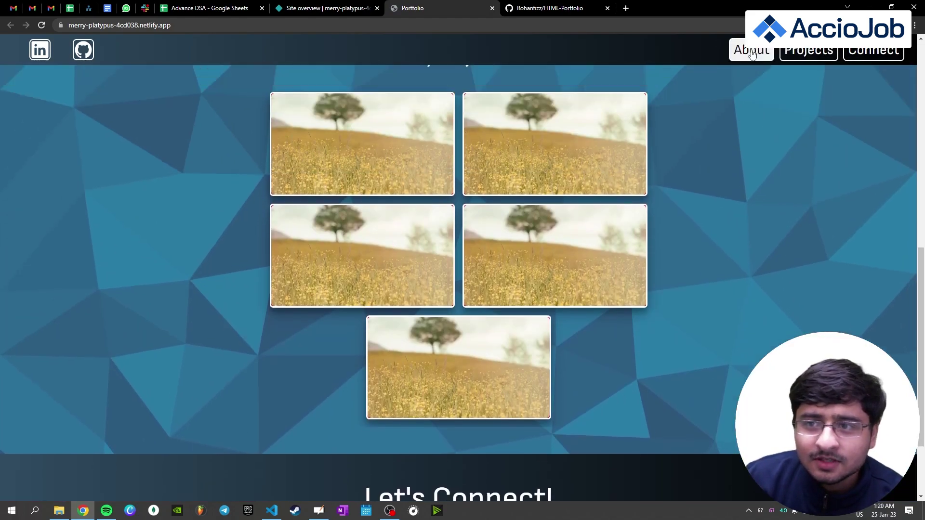
{"action": "left_click", "coordinate": [751, 50]}
{"action": "left_click", "coordinate": [809, 50]}
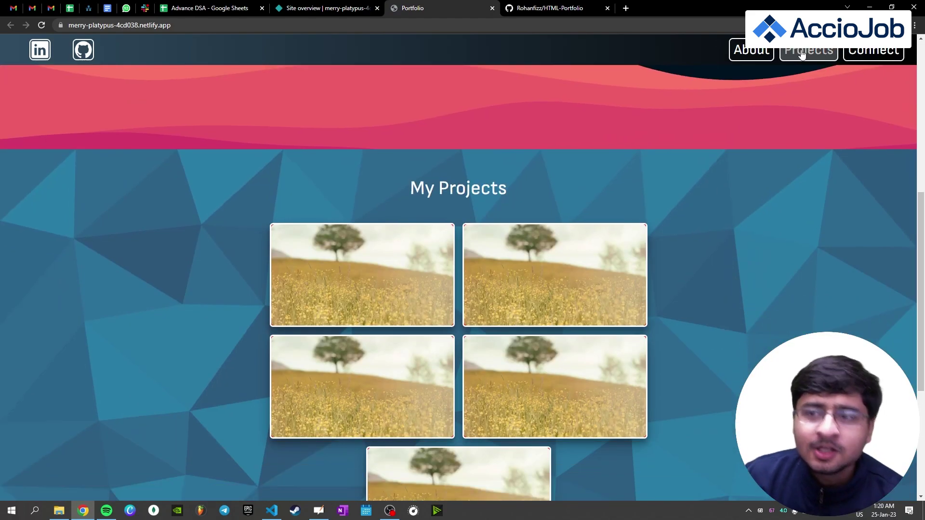
{"action": "left_click", "coordinate": [751, 50]}
{"action": "left_click", "coordinate": [116, 25]}
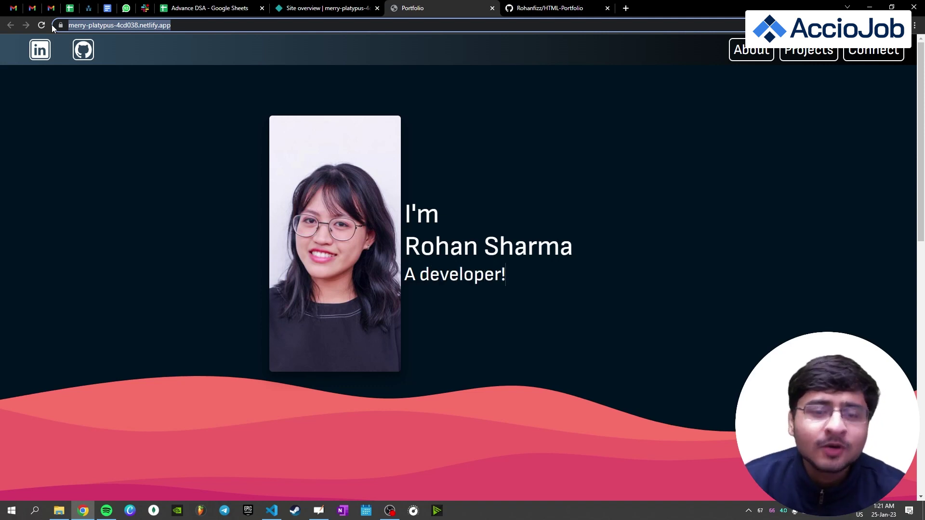
{"action": "key", "text": "alt+Tab"}
{"action": "key", "text": "ctrl+grave"}
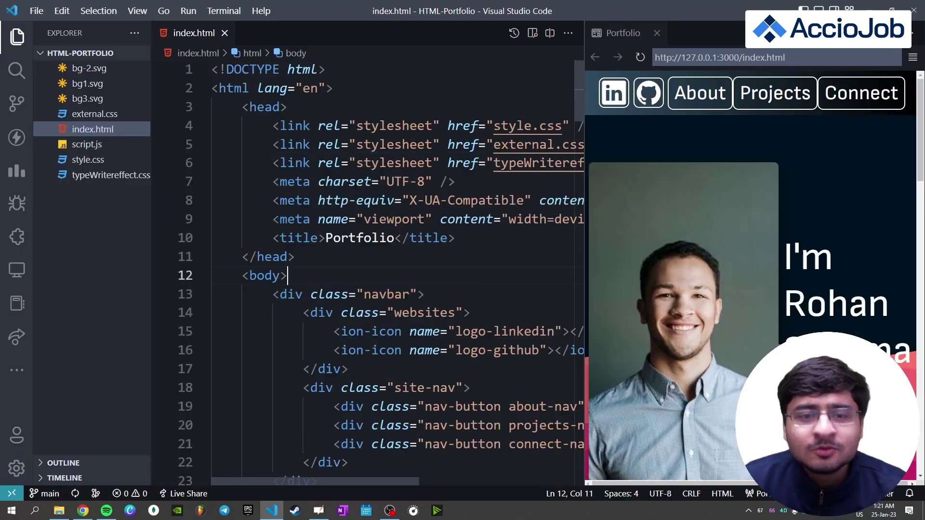
{"action": "scroll", "coordinate": [355, 289], "scroll_direction": "down", "scroll_amount": 5}
{"action": "scroll", "coordinate": [355, 289], "scroll_direction": "up", "scroll_amount": 2}
{"action": "key", "text": "alt+Tab"}
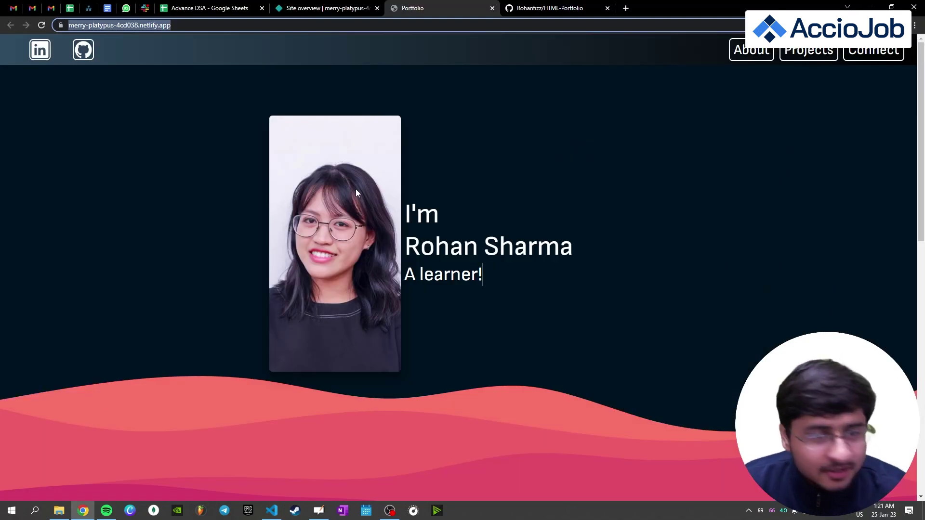
{"action": "scroll", "coordinate": [356, 189], "scroll_direction": "down", "scroll_amount": 5}
{"action": "scroll", "coordinate": [368, 243], "scroll_direction": "down", "scroll_amount": 3}
{"action": "scroll", "coordinate": [370, 246], "scroll_direction": "down", "scroll_amount": 5}
{"action": "scroll", "coordinate": [369, 246], "scroll_direction": "down", "scroll_amount": 2}
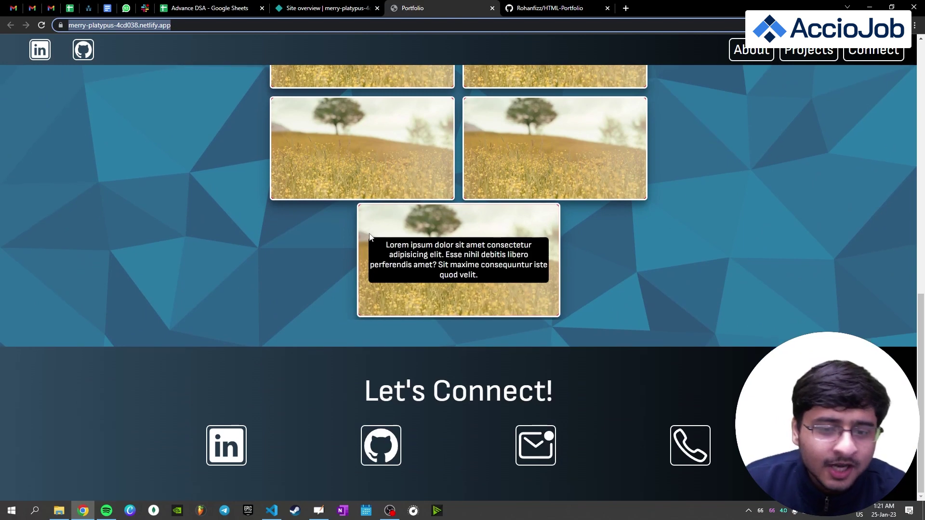
{"action": "scroll", "coordinate": [364, 239], "scroll_direction": "up", "scroll_amount": 4}
{"action": "scroll", "coordinate": [364, 239], "scroll_direction": "up", "scroll_amount": 2}
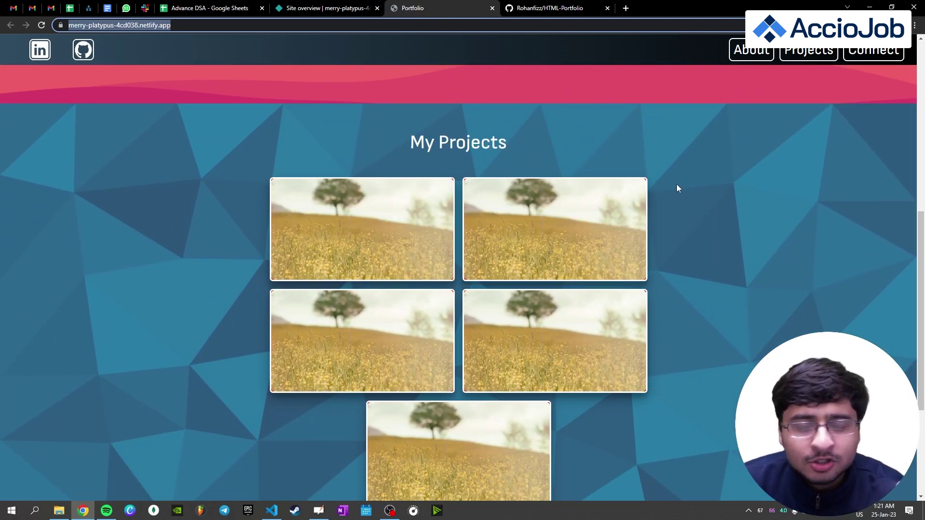
{"action": "scroll", "coordinate": [675, 178], "scroll_direction": "up", "scroll_amount": 5}
{"action": "scroll", "coordinate": [677, 177], "scroll_direction": "up", "scroll_amount": 4}
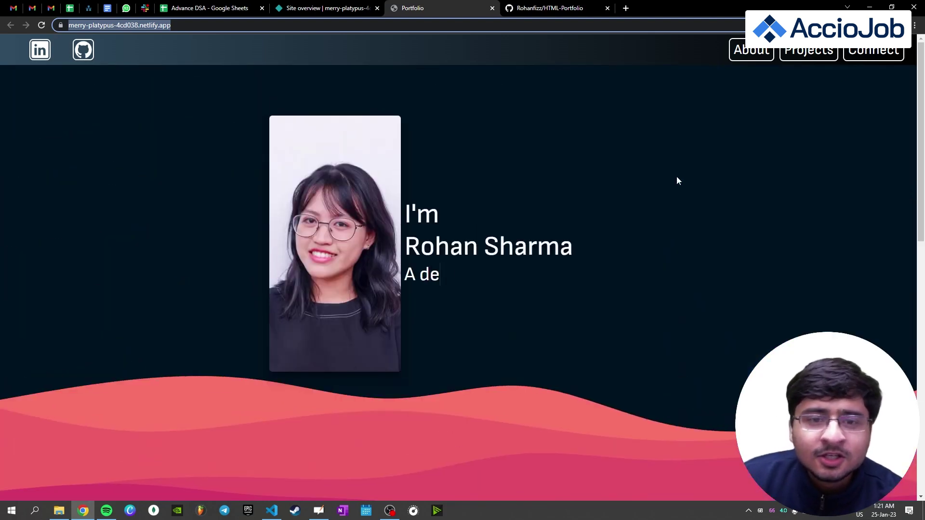
{"action": "left_click", "coordinate": [677, 177]}
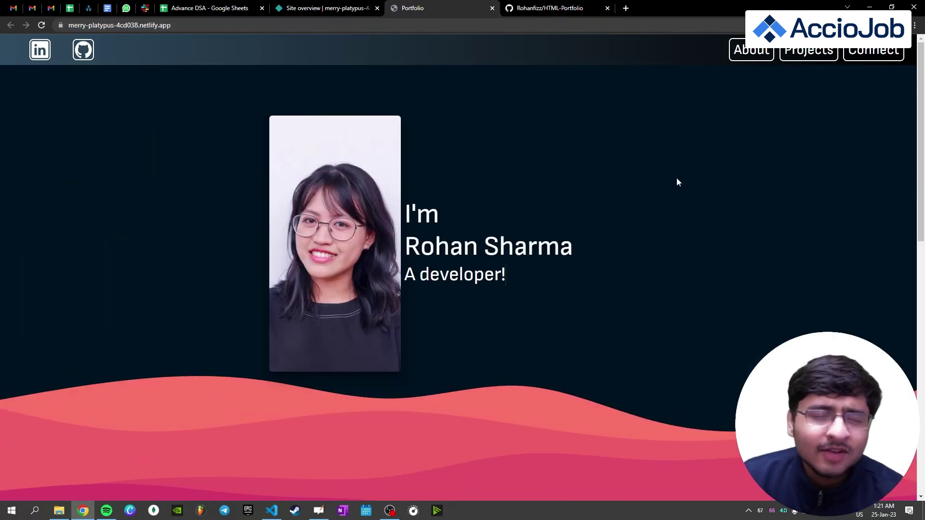